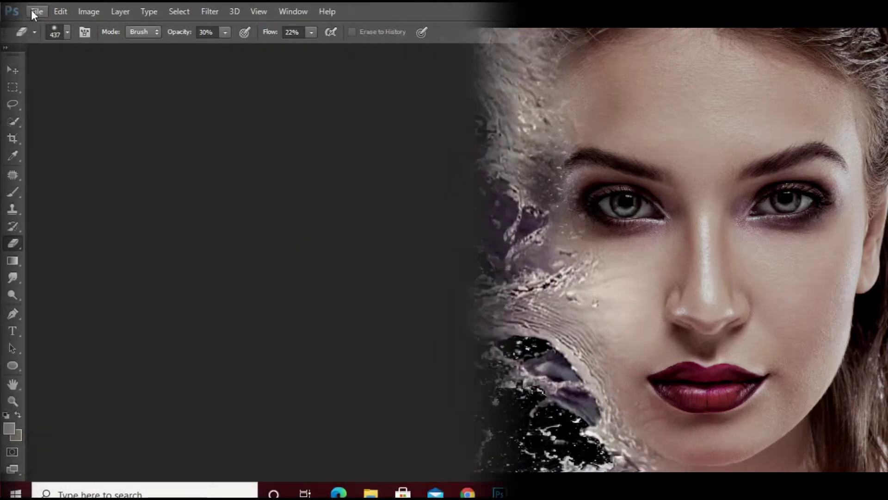
# Open the File menu to begin a new blank document.
pyautogui.click(32, 9)
# Create the black Untitled-1 canvas and open the andrey-zvyagintsev portrait photo.
pyautogui.click(50, 26)
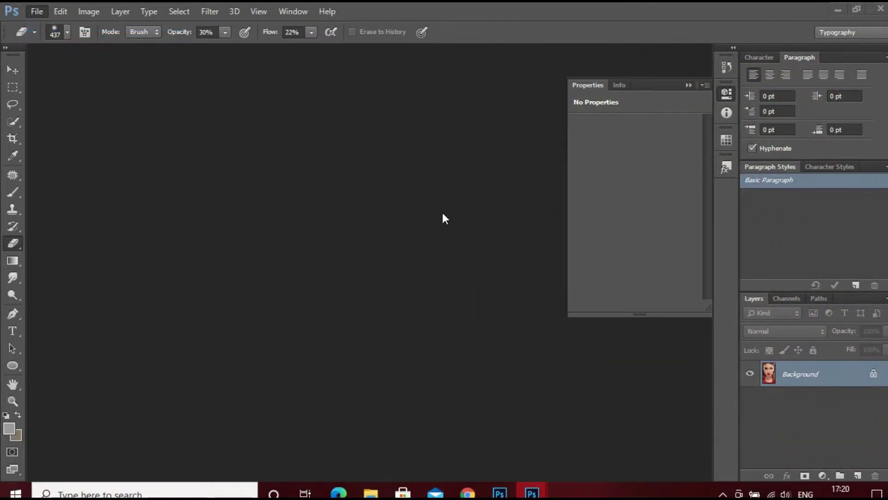
pyautogui.click(515, 139)
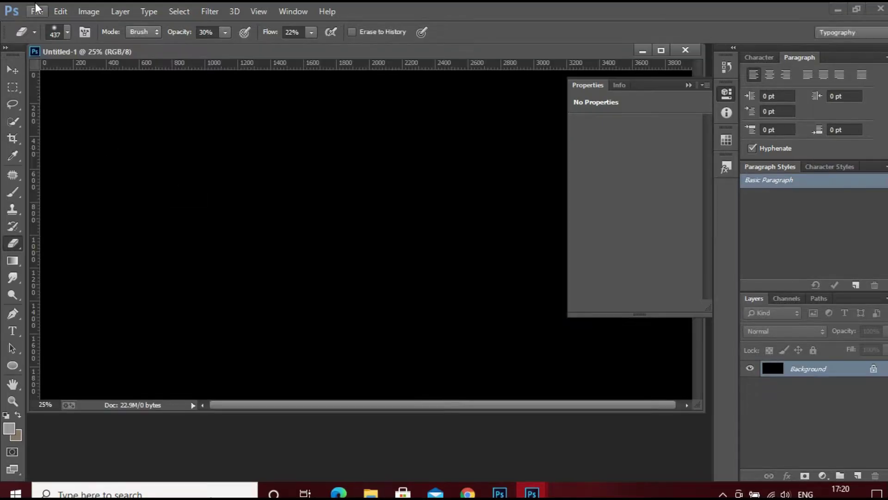
pyautogui.click(37, 10)
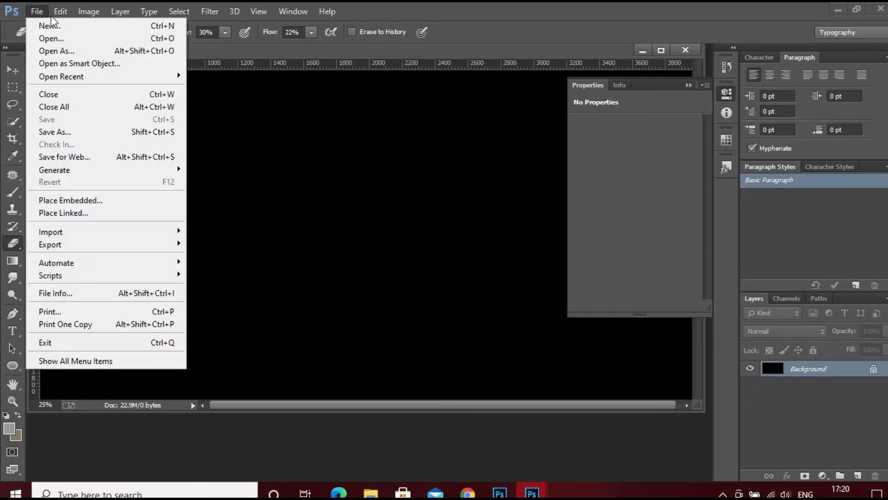
pyautogui.click(51, 38)
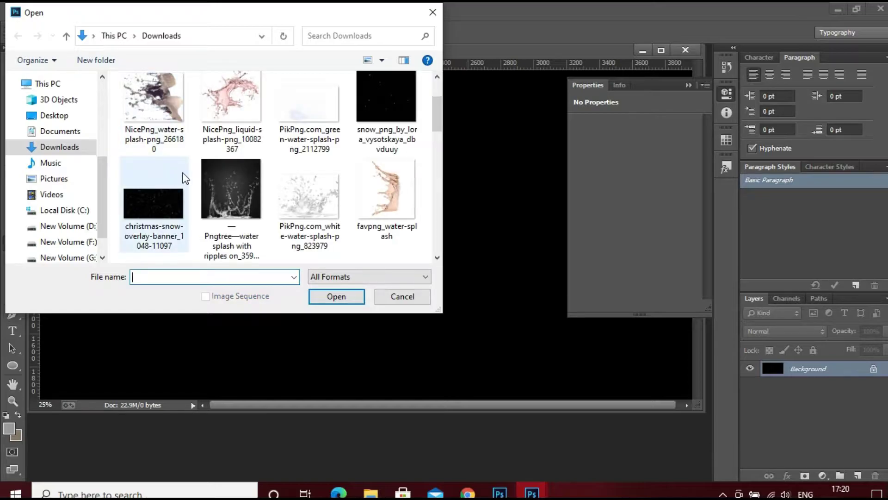
pyautogui.scroll(-2, 185, 178)
pyautogui.doubleClick(162, 179)
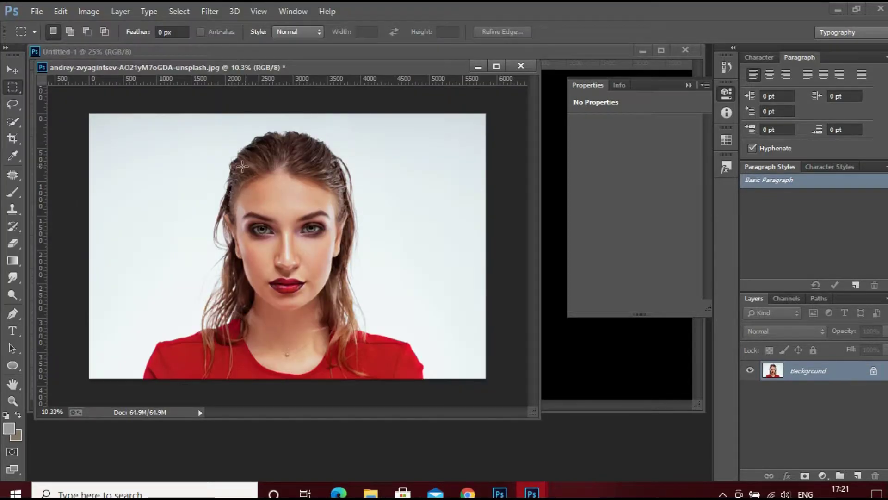
# Crop the portrait to a rectangle around the face, hairline to chin, and deselect.
pyautogui.moveTo(235, 166)
pyautogui.mouseDown()
pyautogui.moveTo(348, 388)
pyautogui.moveTo(348, 324)
pyautogui.mouseUp()
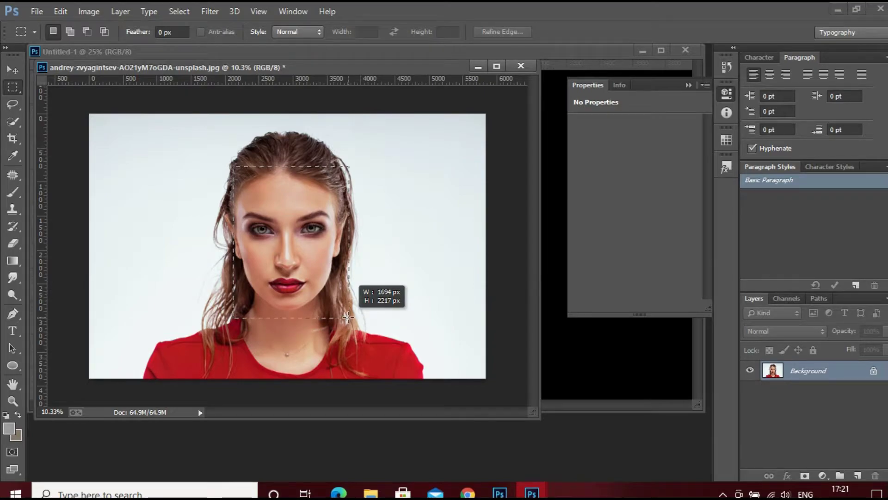
pyautogui.moveTo(348, 324); pyautogui.dragTo(348, 324)
pyautogui.click(260, 187)
pyautogui.click(89, 11)
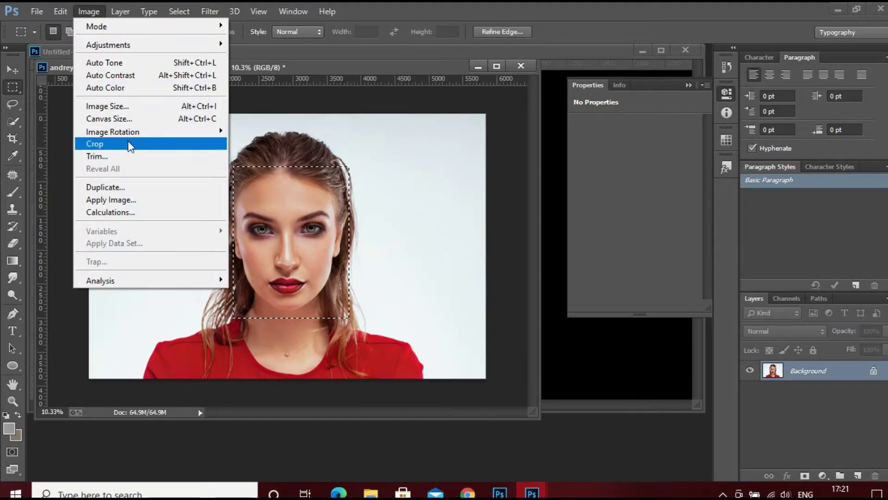
pyautogui.click(99, 144)
pyautogui.rightClick(263, 173)
pyautogui.click(285, 182)
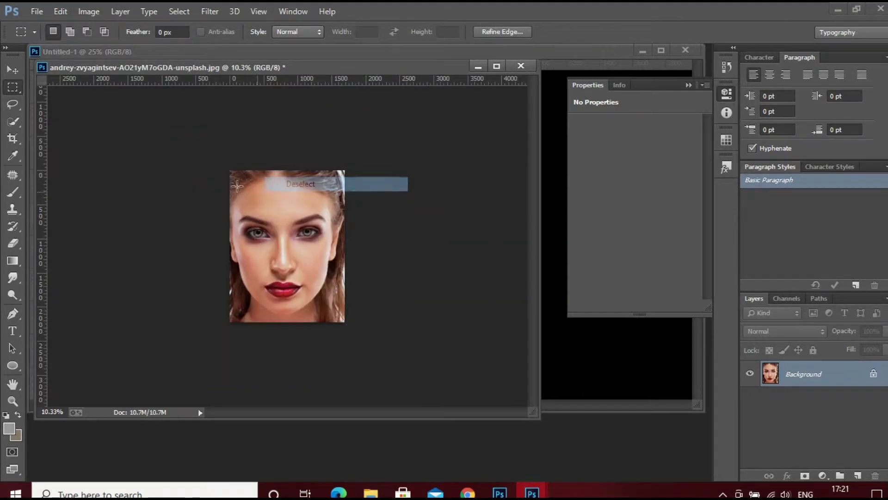
pyautogui.click(12, 70)
# Move the cropped face into Untitled-1 and position it at the canvas's top right.
pyautogui.moveTo(257, 198); pyautogui.dragTo(571, 337)
pyautogui.scroll(-3, 466, 276)
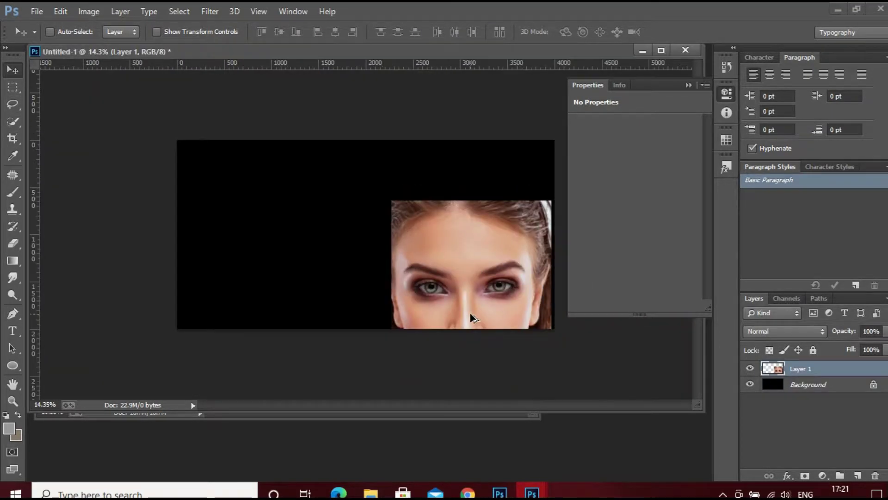
pyautogui.moveTo(465, 276); pyautogui.dragTo(471, 220)
pyautogui.scroll(1, 472, 230)
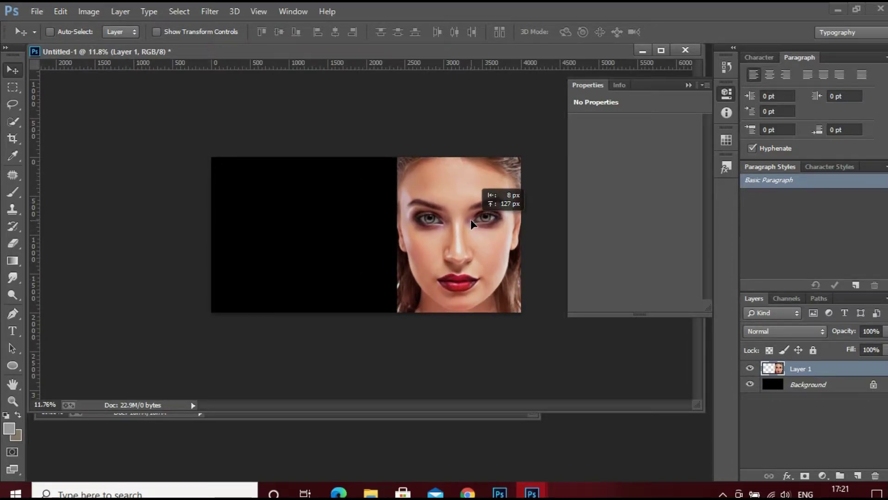
pyautogui.scroll(-2, 476, 224)
pyautogui.scroll(-1, 475, 224)
pyautogui.scroll(3, 476, 227)
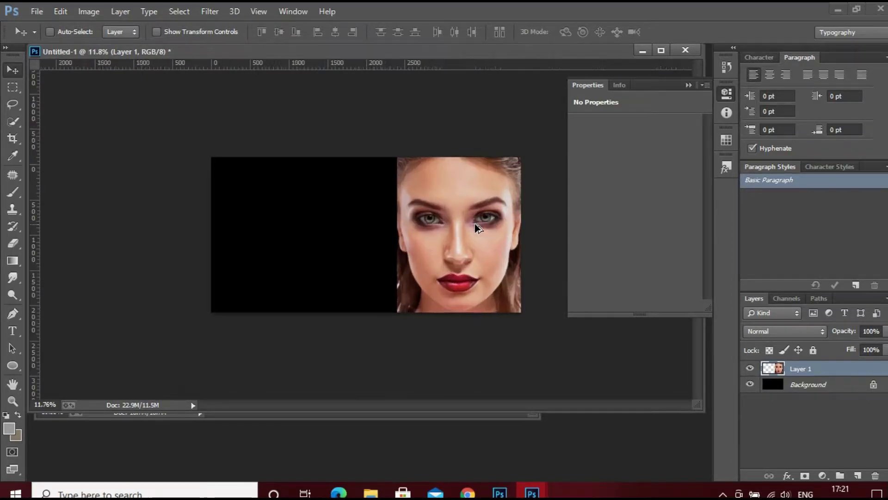
pyautogui.scroll(1, 476, 227)
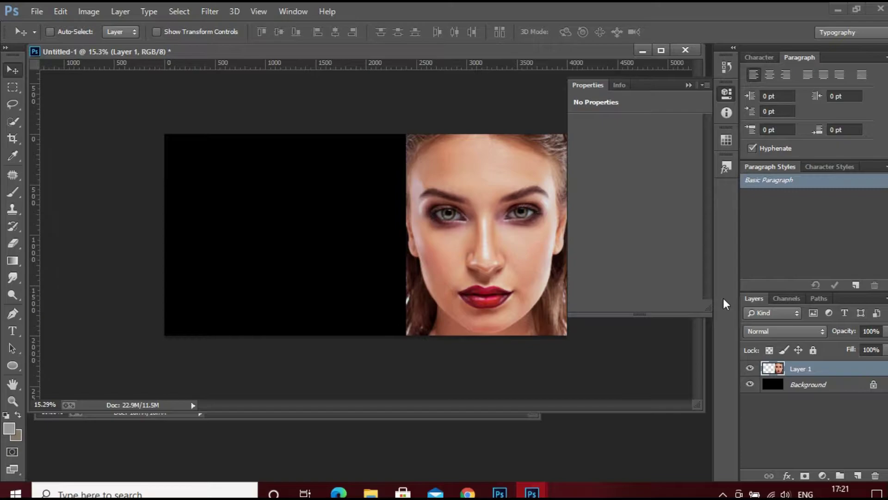
# Open the water-splash PNG and drag it onto the canvas over the face as Layer 2.
pyautogui.click(36, 11)
pyautogui.click(61, 37)
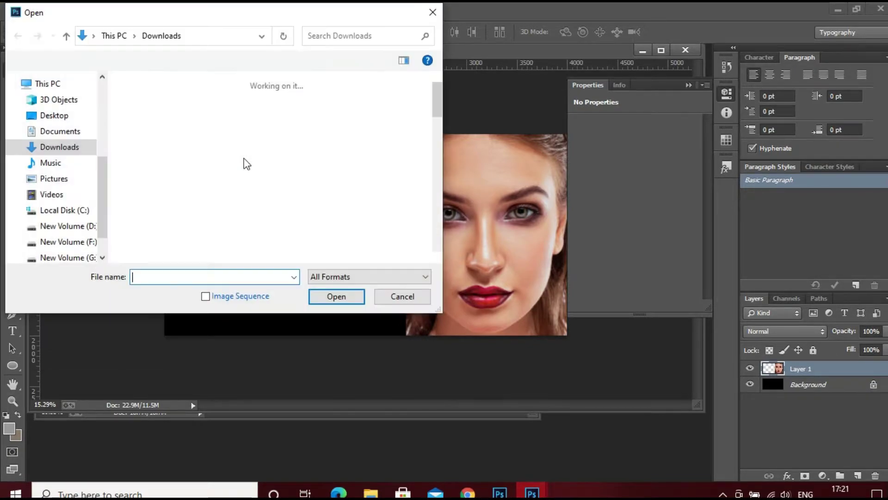
pyautogui.doubleClick(146, 129)
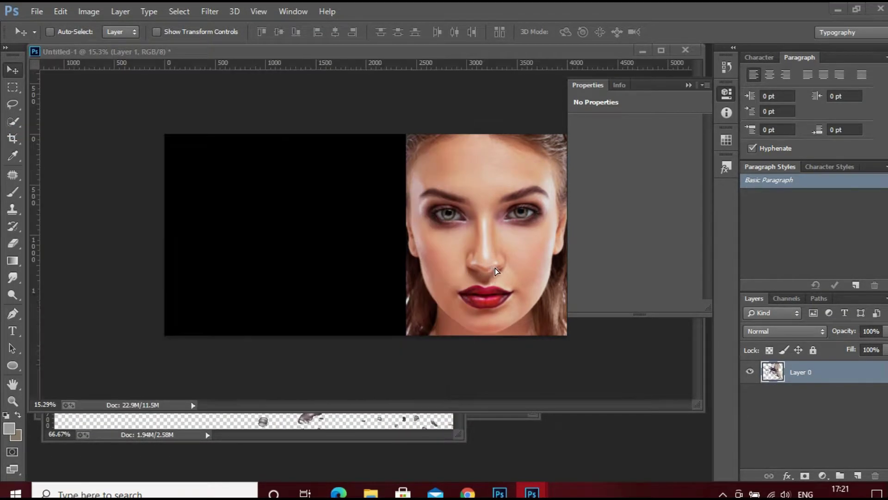
pyautogui.moveTo(273, 258)
pyautogui.mouseDown()
pyautogui.moveTo(490, 266)
pyautogui.moveTo(404, 210)
pyautogui.mouseUp()
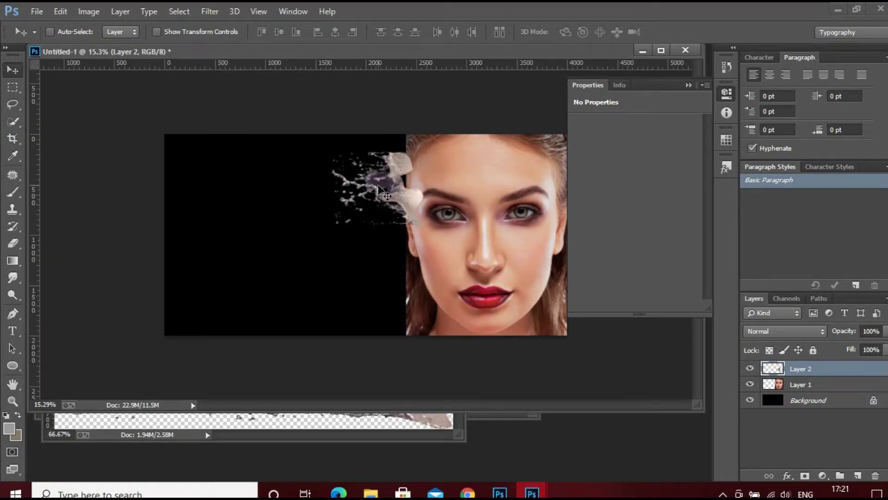
# Free-transform the splash: enlarge, tilt and move it over the face's left side.
pyautogui.hotkey('ctrl', 't')
pyautogui.moveTo(430, 240)
pyautogui.mouseDown()
pyautogui.moveTo(436, 291)
pyautogui.moveTo(479, 354)
pyautogui.mouseUp()
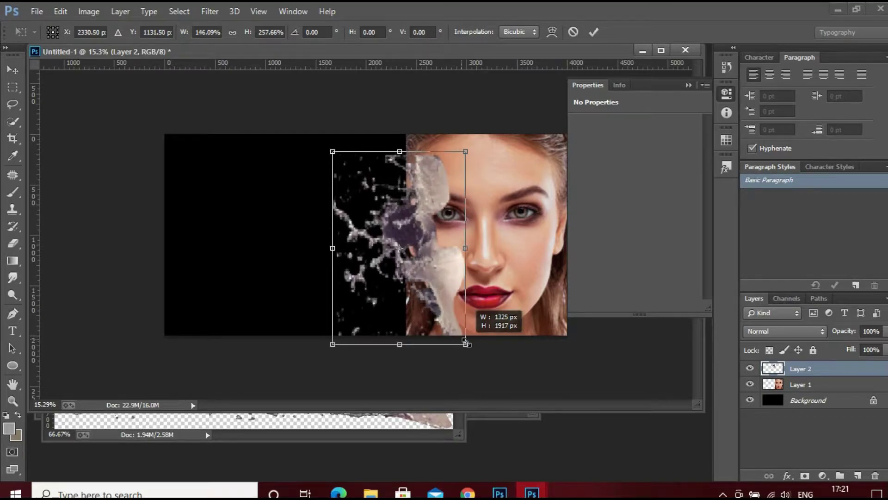
pyautogui.moveTo(490, 166)
pyautogui.mouseDown()
pyautogui.moveTo(465, 211)
pyautogui.moveTo(441, 177)
pyautogui.mouseUp()
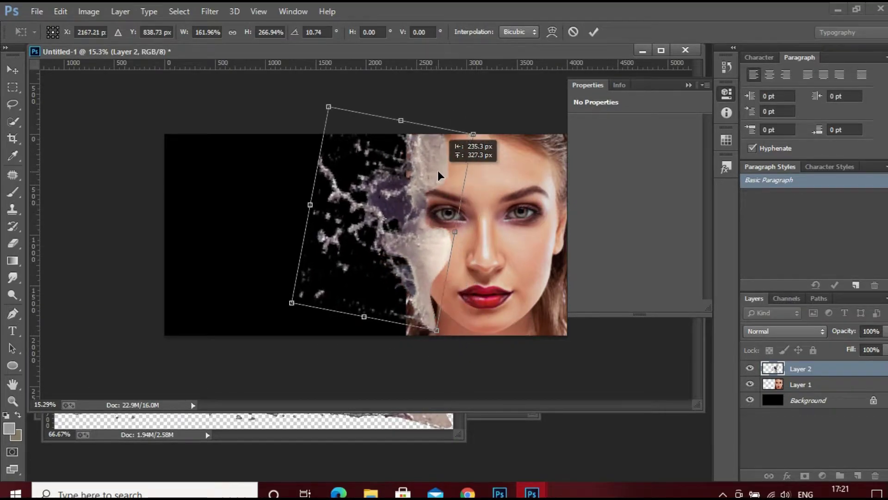
pyautogui.moveTo(433, 337); pyautogui.dragTo(451, 339)
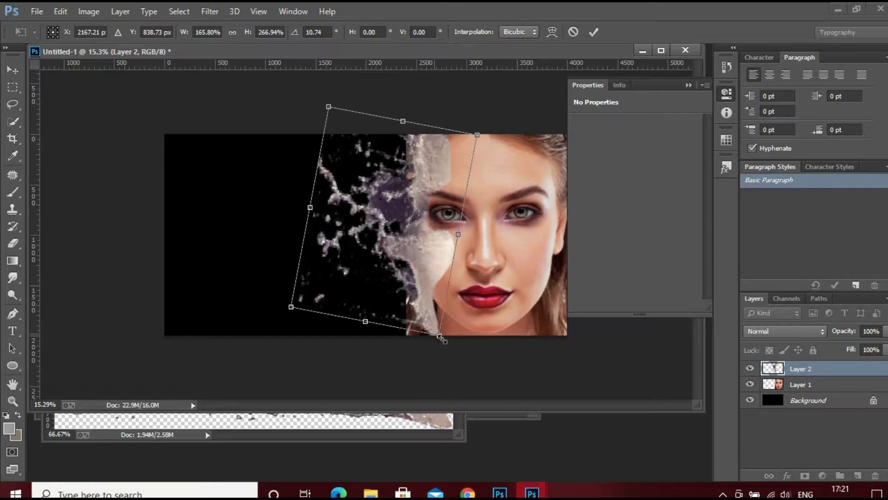
pyautogui.moveTo(440, 304); pyautogui.dragTo(419, 301)
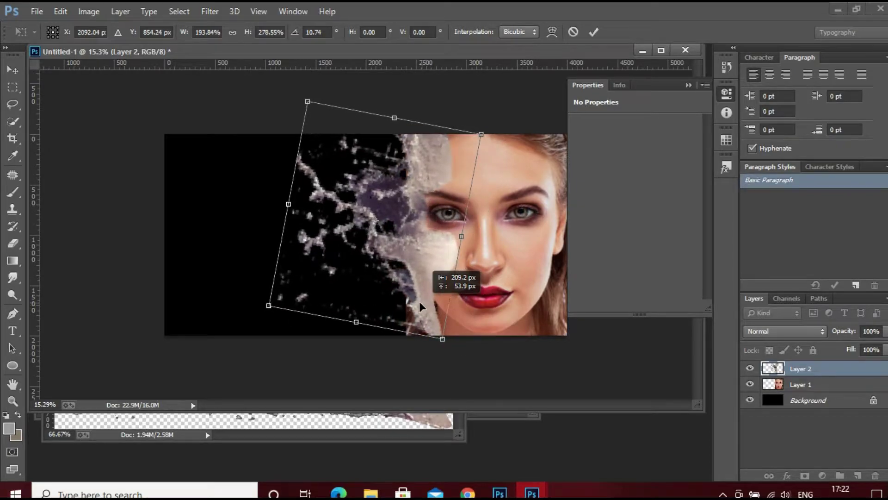
pyautogui.moveTo(442, 99); pyautogui.dragTo(419, 80)
pyautogui.moveTo(431, 175); pyautogui.dragTo(430, 189)
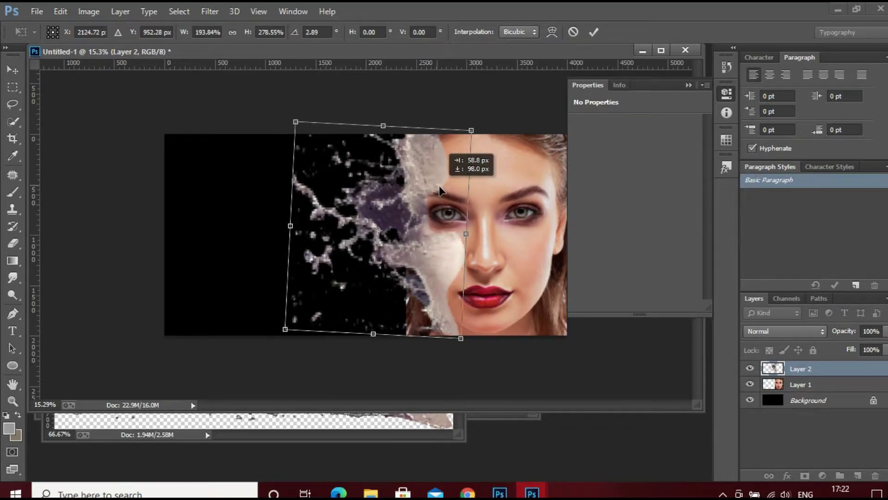
pyautogui.moveTo(447, 339); pyautogui.dragTo(457, 345)
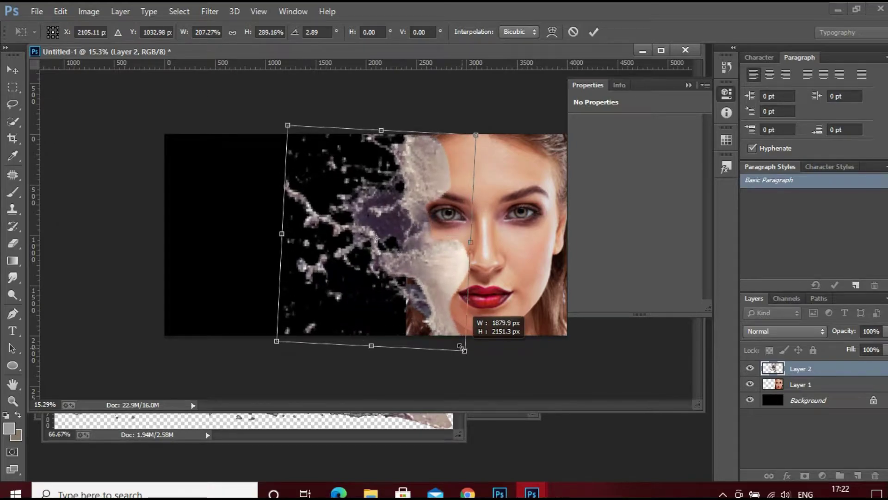
pyautogui.moveTo(443, 294); pyautogui.dragTo(435, 292)
# Stretch the splash left across the black area, settle its tilt near -4.88°, and commit.
pyautogui.moveTo(444, 107)
pyautogui.mouseDown()
pyautogui.moveTo(428, 94)
pyautogui.moveTo(449, 284)
pyautogui.mouseUp()
pyautogui.moveTo(469, 348); pyautogui.dragTo(471, 349)
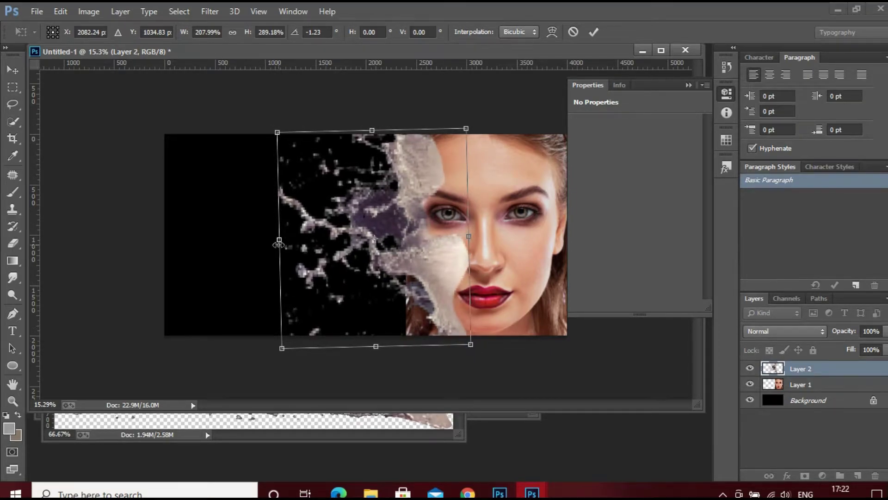
pyautogui.moveTo(279, 239); pyautogui.dragTo(250, 244)
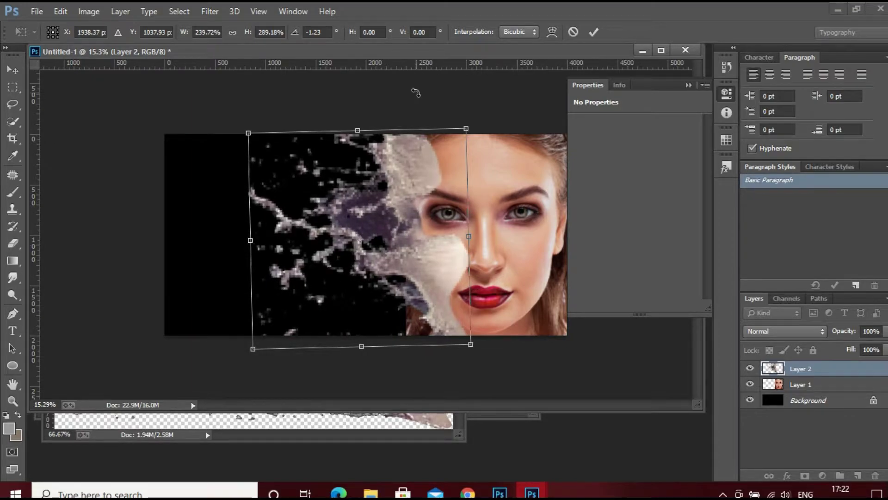
pyautogui.moveTo(416, 93); pyautogui.dragTo(404, 90)
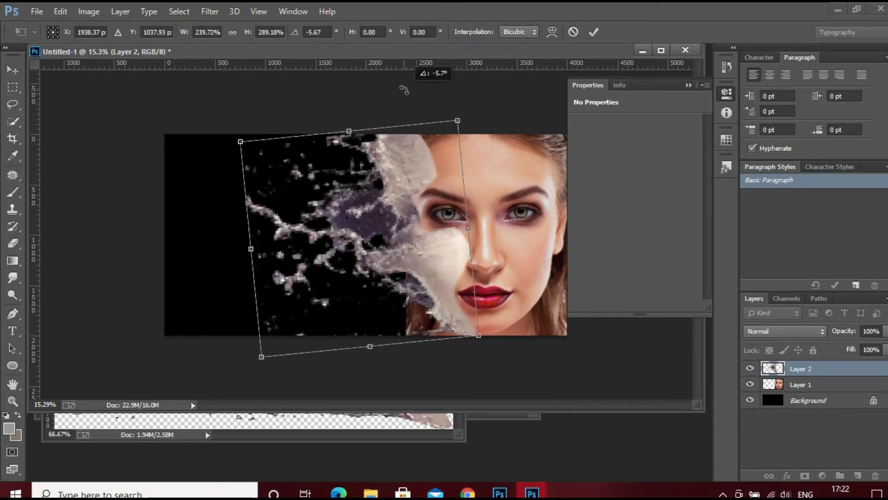
pyautogui.moveTo(404, 90); pyautogui.dragTo(418, 88)
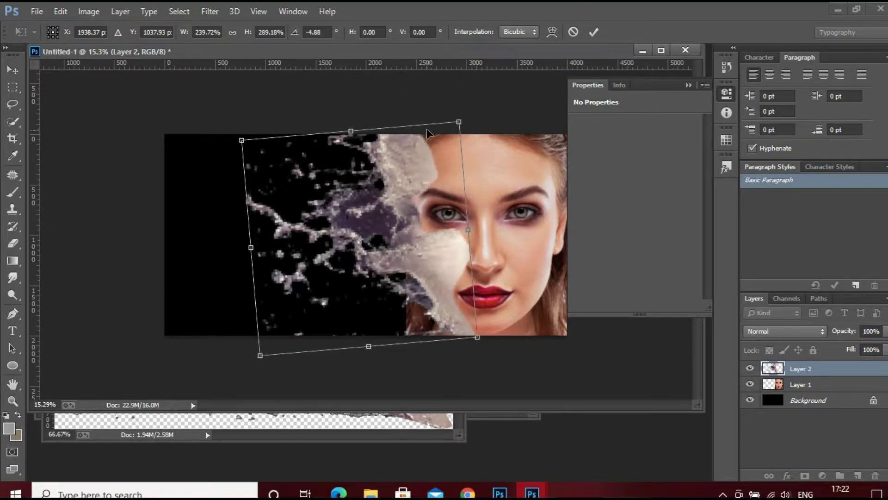
pyautogui.moveTo(458, 122); pyautogui.dragTo(462, 117)
pyautogui.moveTo(442, 169); pyautogui.dragTo(443, 175)
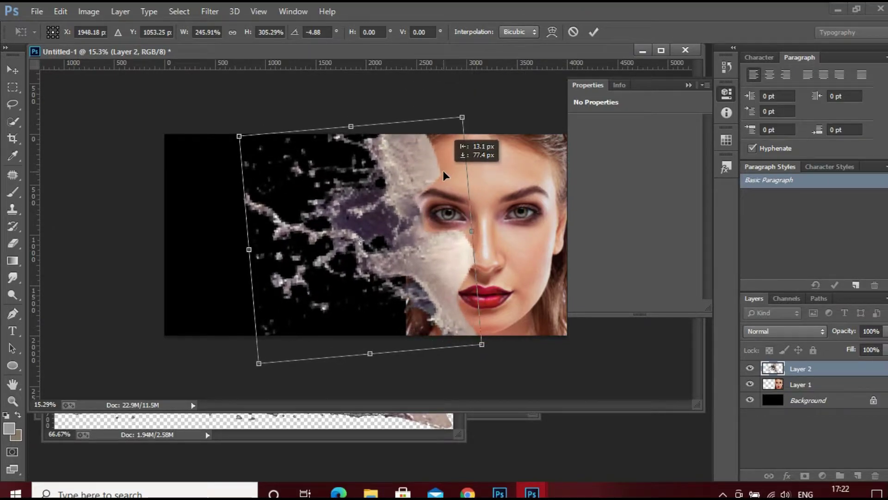
pyautogui.click(593, 31)
# On Layer 1, erase the brown hair below the splash edge with a 78% opacity eraser.
pyautogui.scroll(-1, 504, 184)
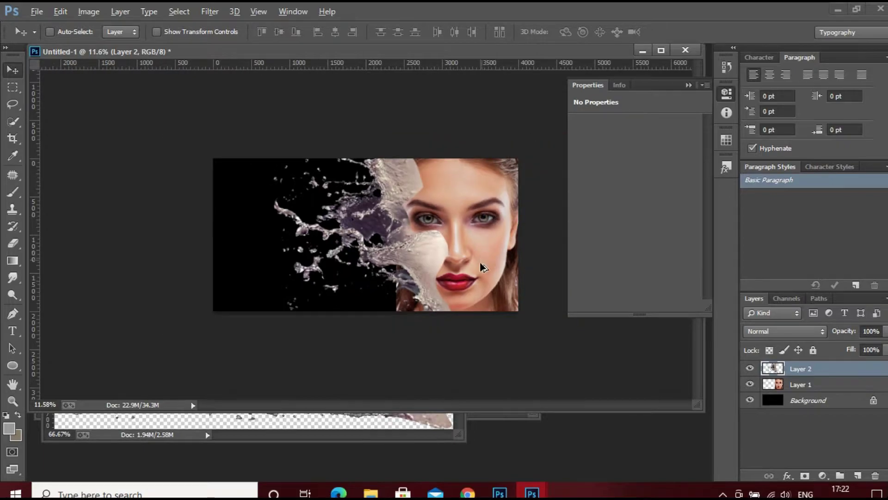
pyautogui.scroll(2, 481, 267)
pyautogui.press('alt')
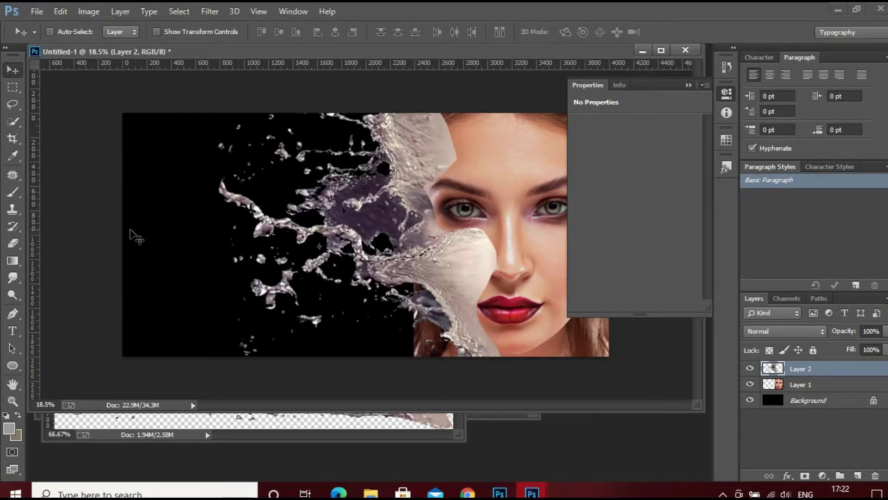
pyautogui.click(794, 386)
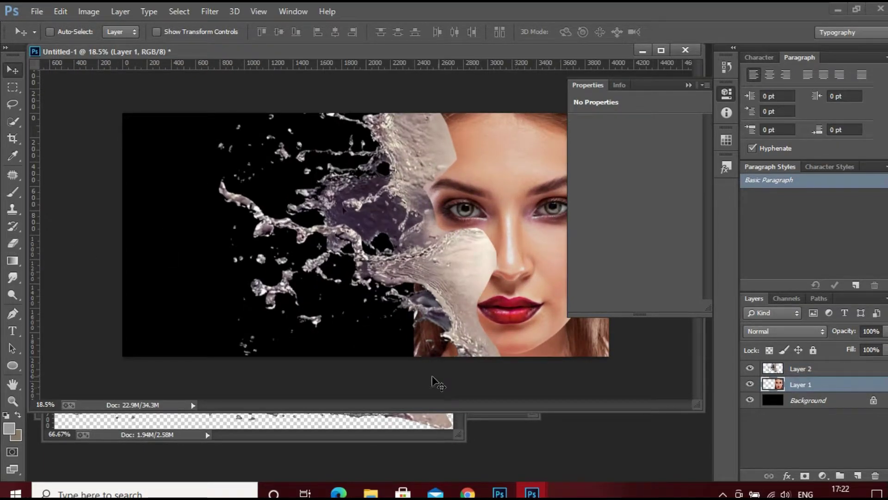
pyautogui.press('e')
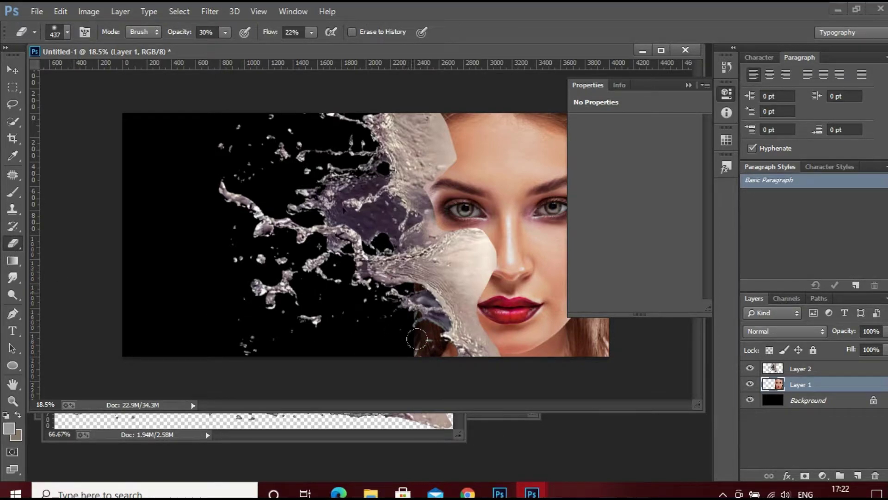
pyautogui.click(225, 32)
pyautogui.moveTo(255, 46); pyautogui.dragTo(257, 45)
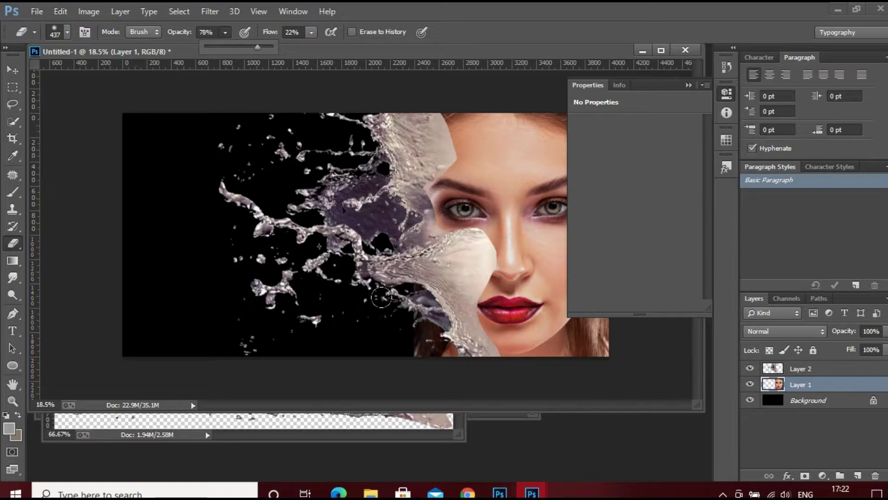
pyautogui.click(382, 297)
pyautogui.moveTo(396, 289)
pyautogui.mouseDown()
pyautogui.moveTo(406, 323)
pyautogui.moveTo(399, 314)
pyautogui.moveTo(422, 324)
pyautogui.moveTo(433, 359)
pyautogui.mouseUp()
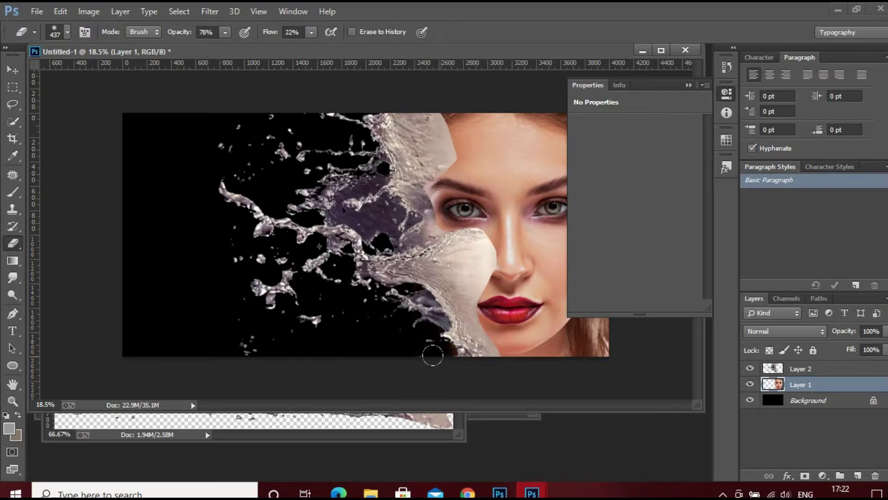
pyautogui.moveTo(396, 329); pyautogui.dragTo(429, 345)
pyautogui.scroll(-1, 375, 257)
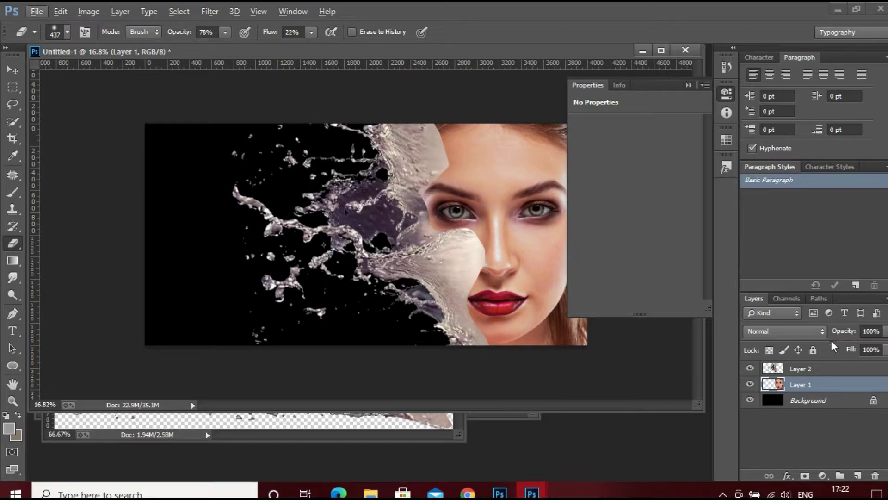
# On Layer 2, set the eraser to 26% opacity and 18% flow with a soft brush.
pyautogui.click(818, 369)
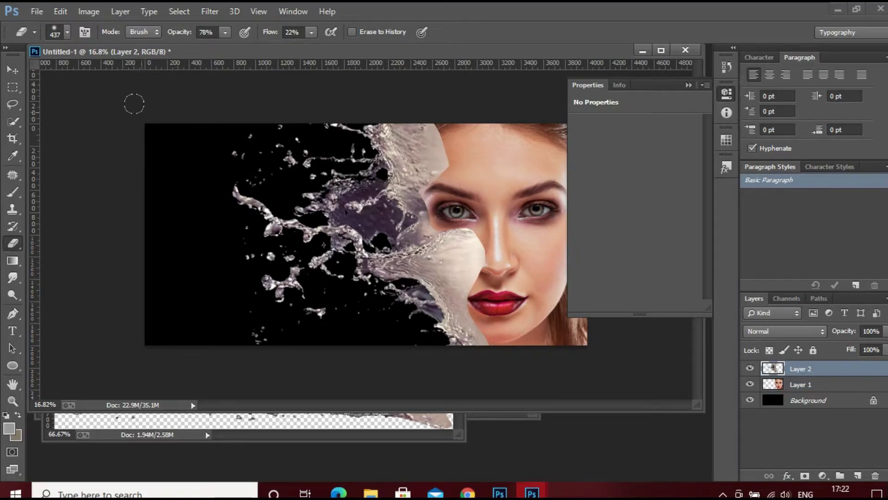
pyautogui.click(226, 32)
pyautogui.moveTo(193, 48); pyautogui.dragTo(189, 48)
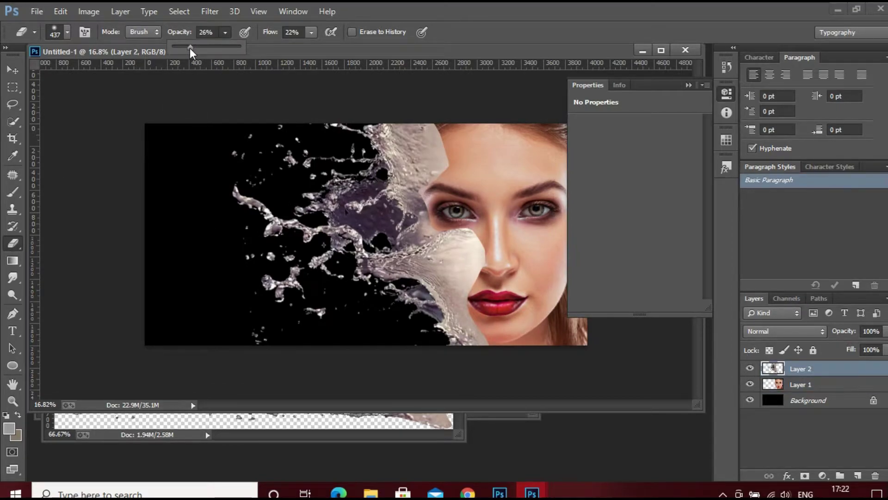
pyautogui.click(311, 32)
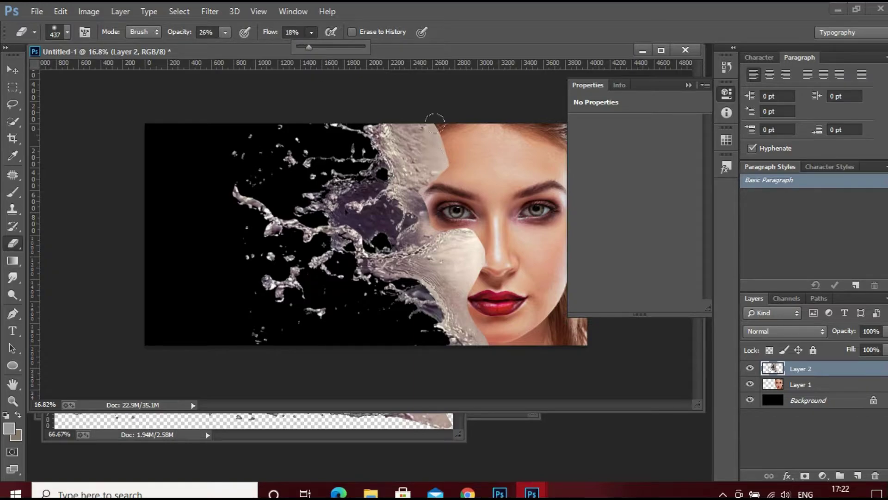
pyautogui.click(443, 145)
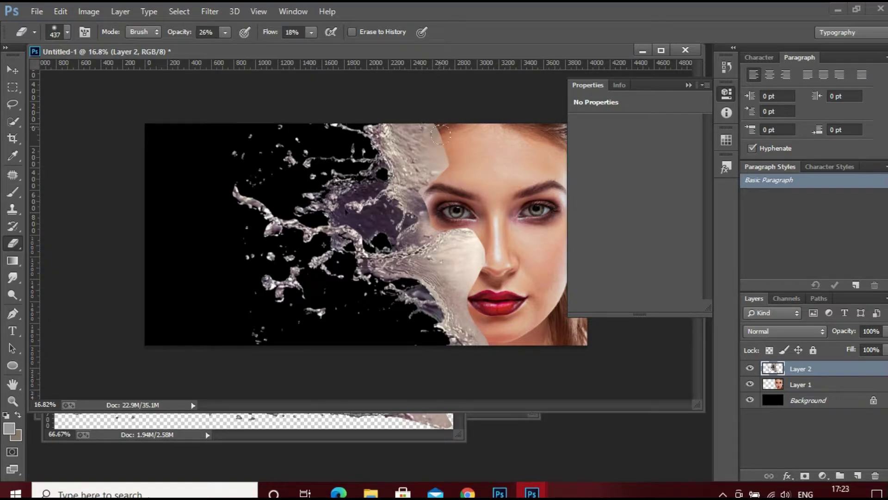
pyautogui.click(69, 33)
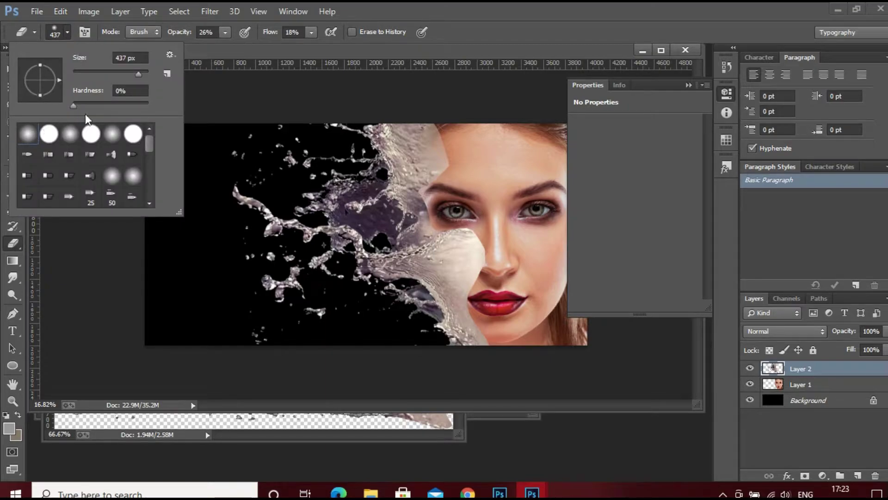
pyautogui.click(210, 49)
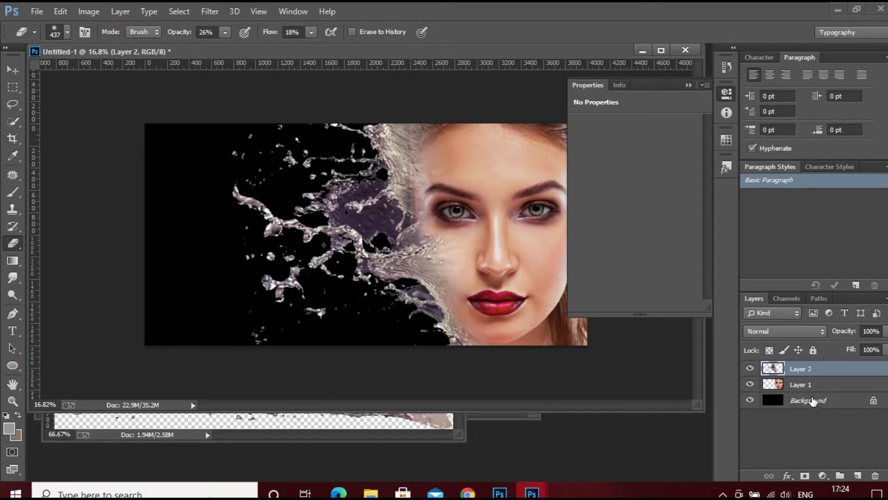
# On Layer 1, lightly erase the face along the top and the splash edge.
pyautogui.click(803, 385)
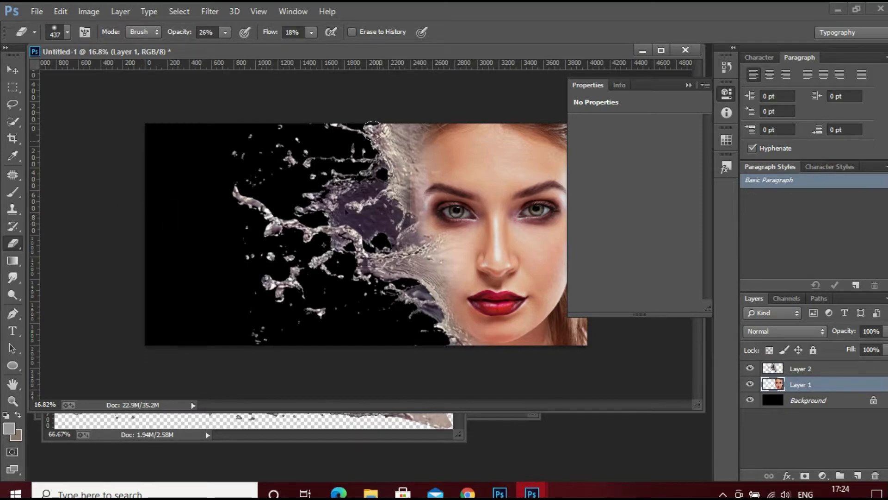
pyautogui.moveTo(372, 130)
pyautogui.mouseDown()
pyautogui.moveTo(384, 125)
pyautogui.moveTo(395, 192)
pyautogui.mouseUp()
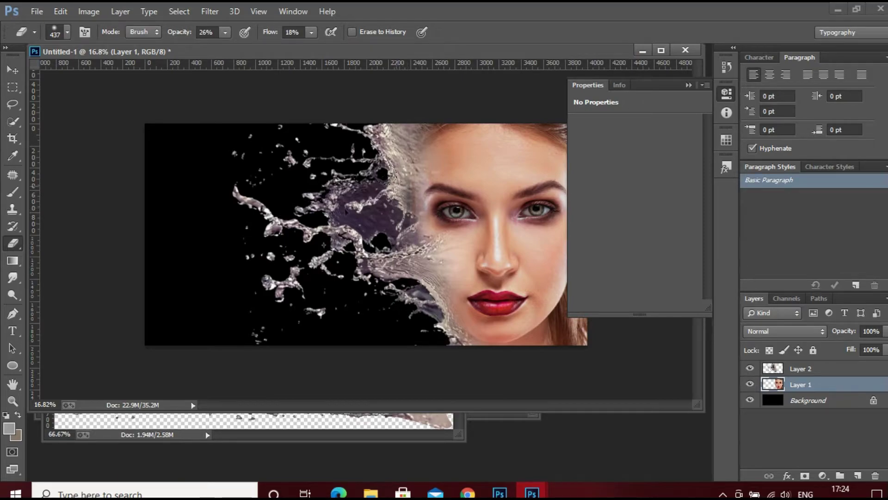
pyautogui.moveTo(400, 190)
pyautogui.mouseDown()
pyautogui.moveTo(394, 172)
pyautogui.moveTo(403, 170)
pyautogui.mouseUp()
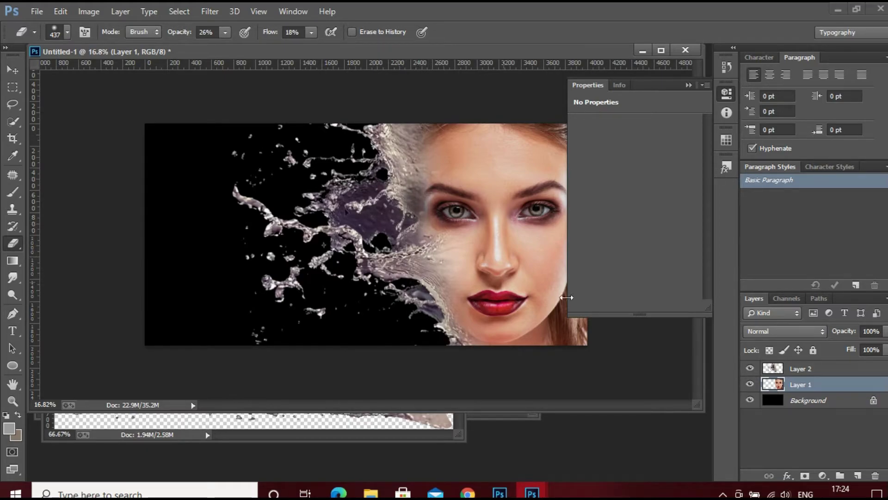
# On Layer 2, set the eraser brush size to 181 px.
pyautogui.click(798, 369)
pyautogui.scroll(1, 368, 231)
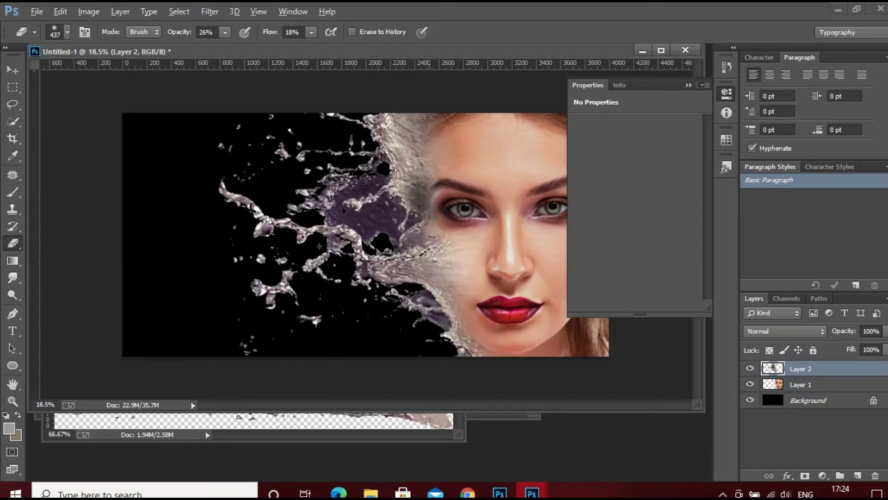
pyautogui.scroll(1, 367, 232)
pyautogui.click(62, 37)
pyautogui.moveTo(109, 73); pyautogui.dragTo(103, 71)
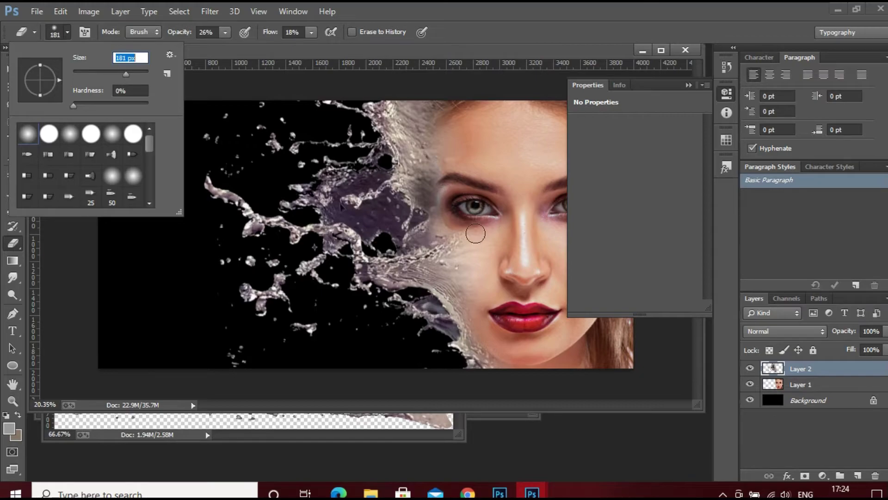
pyautogui.press('Return')
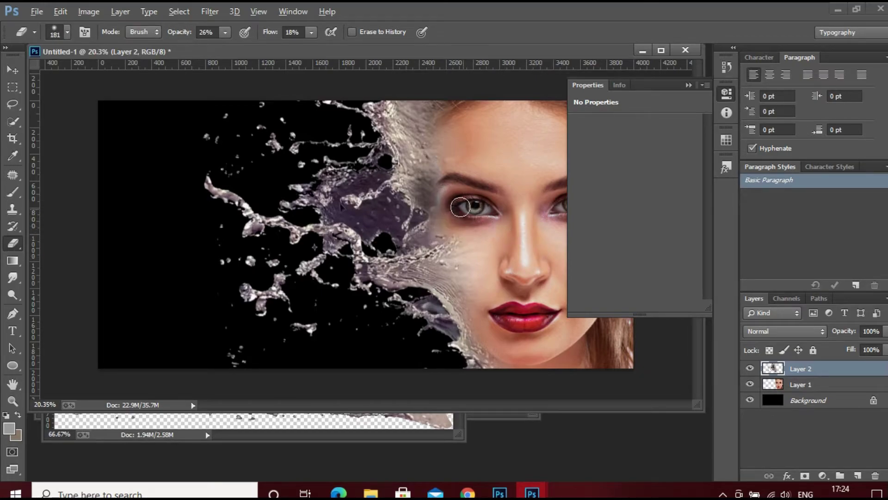
pyautogui.scroll(-2, 485, 214)
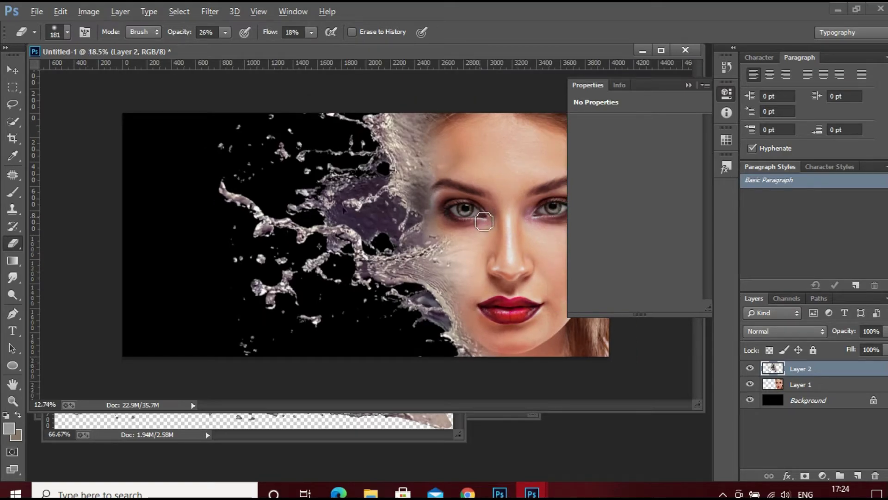
pyautogui.scroll(-2, 593, 275)
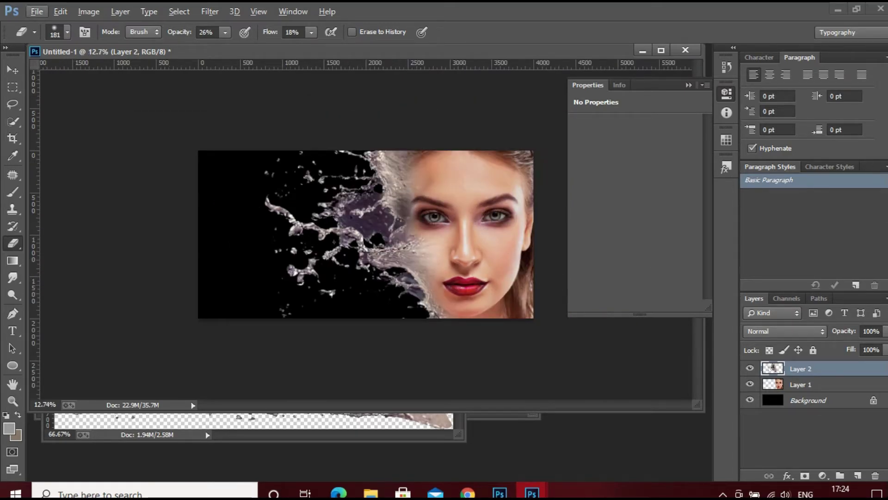
pyautogui.click(823, 384)
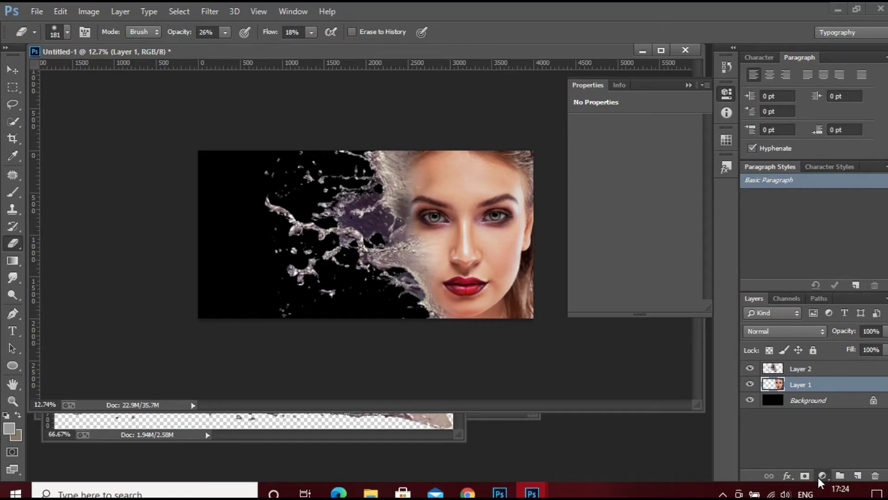
# Add a Hue/Saturation adjustment clipped to Layer 1 with Saturation -35 and Lightness -9.
pyautogui.click(821, 476)
pyautogui.click(828, 316)
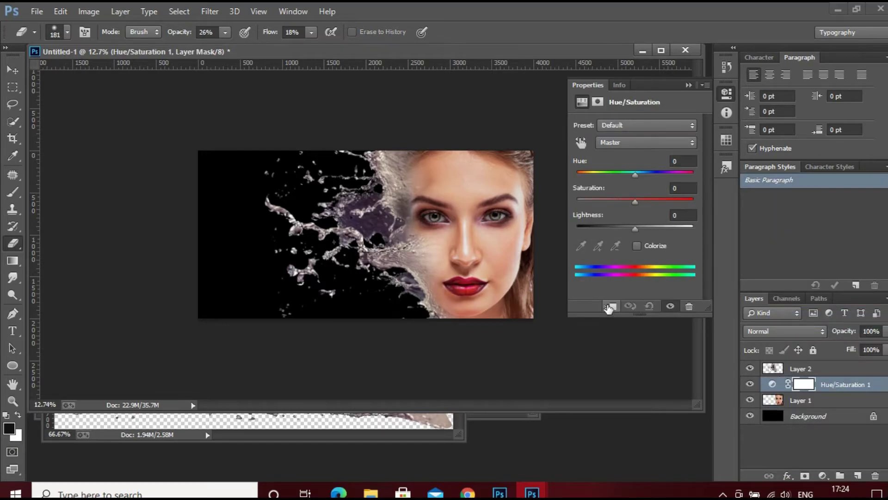
pyautogui.click(610, 307)
pyautogui.moveTo(632, 201)
pyautogui.mouseDown()
pyautogui.moveTo(615, 202)
pyautogui.moveTo(630, 228)
pyautogui.mouseUp()
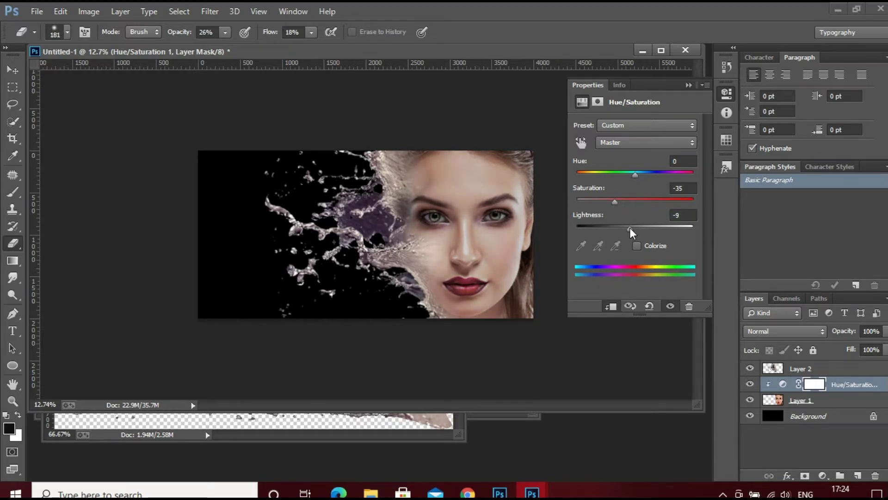
# Add a Hue/Saturation adjustment clipped to Layer 2 with Saturation -20 and Lightness +4.
pyautogui.click(806, 368)
pyautogui.click(821, 475)
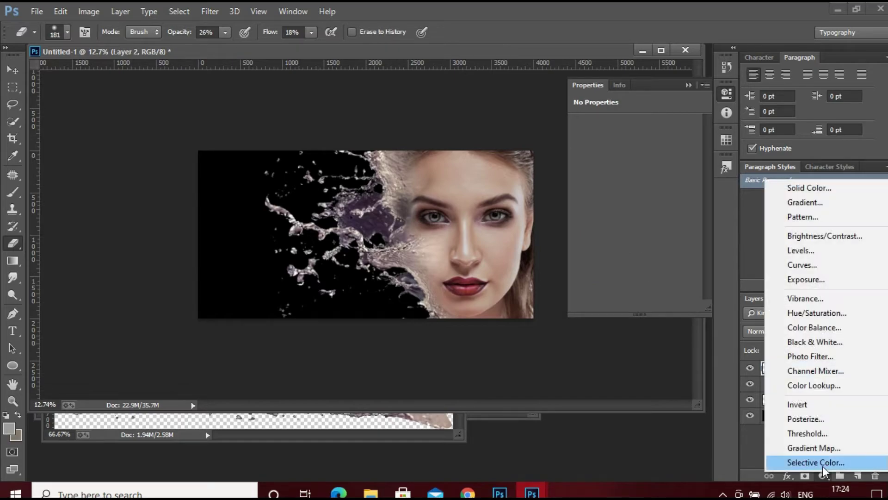
pyautogui.click(819, 312)
pyautogui.click(614, 306)
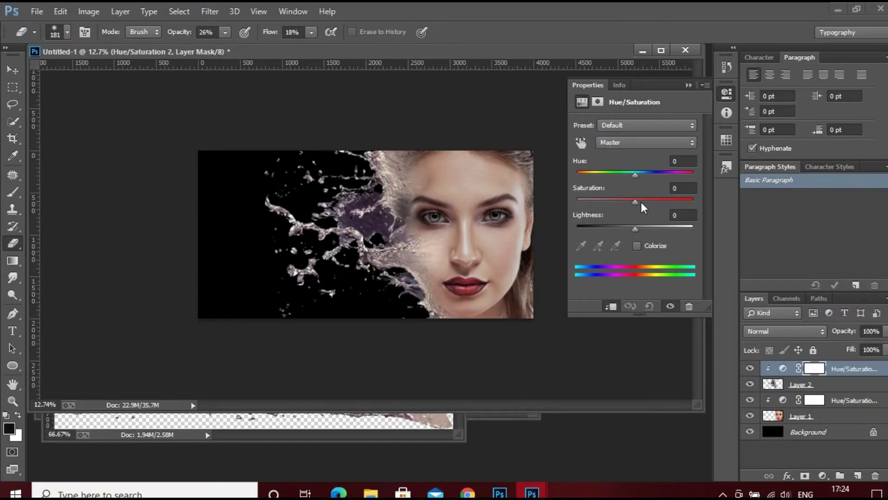
pyautogui.moveTo(635, 202); pyautogui.dragTo(623, 202)
pyautogui.moveTo(635, 227)
pyautogui.mouseDown()
pyautogui.moveTo(617, 228)
pyautogui.moveTo(638, 226)
pyautogui.mouseUp()
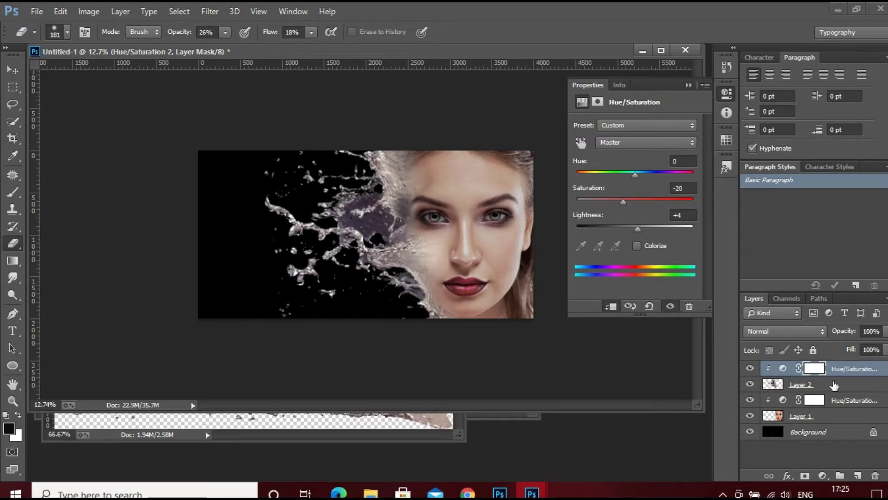
pyautogui.click(830, 417)
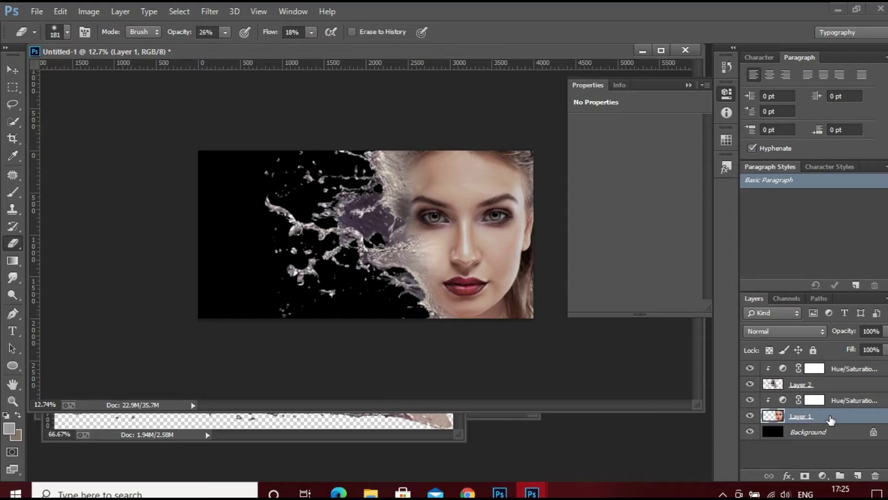
pyautogui.click(826, 385)
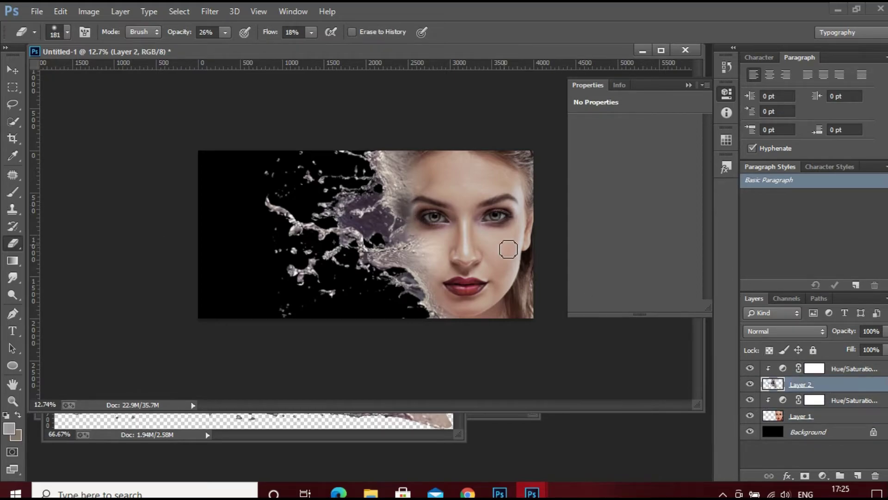
pyautogui.scroll(1, 507, 249)
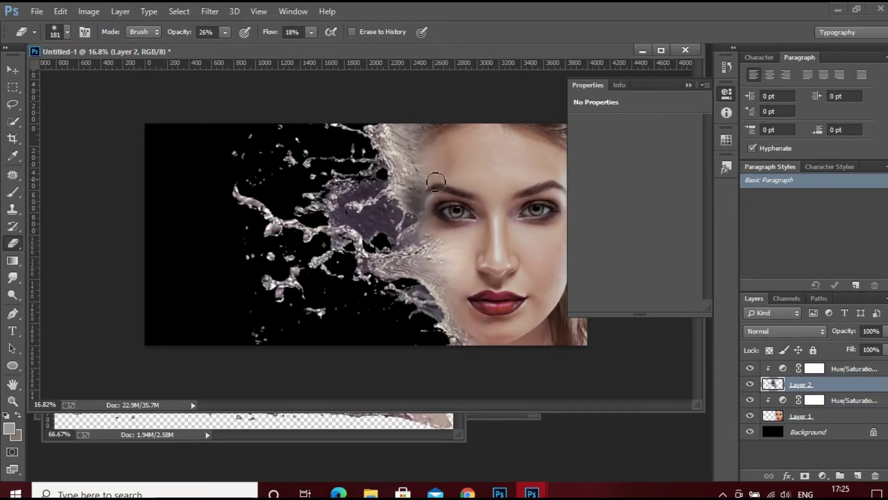
pyautogui.scroll(2, 461, 198)
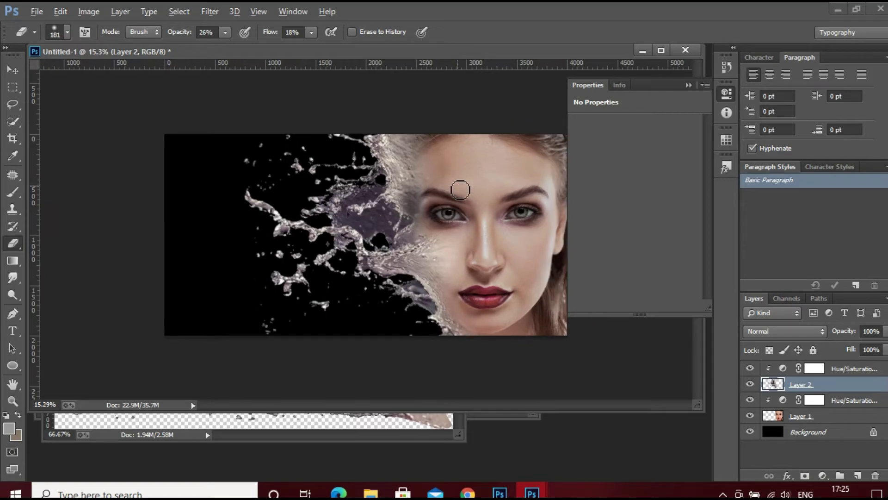
pyautogui.scroll(-2, 461, 206)
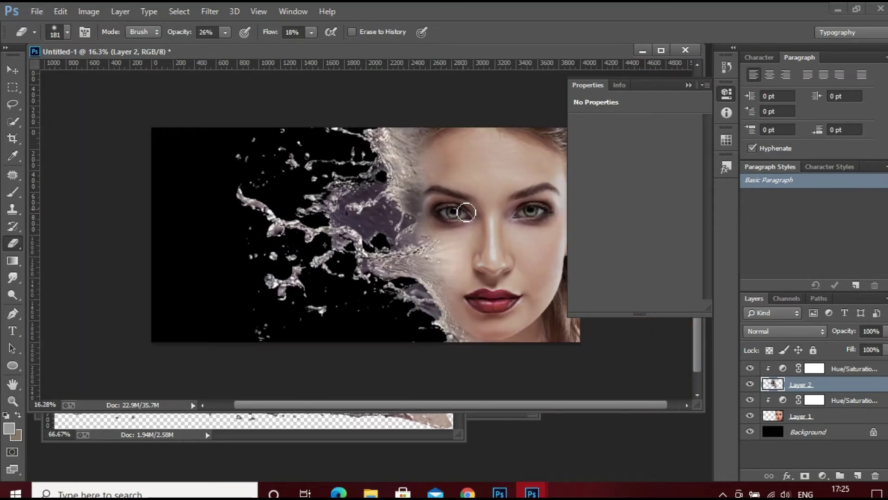
pyautogui.scroll(-1, 459, 209)
pyautogui.click(41, 10)
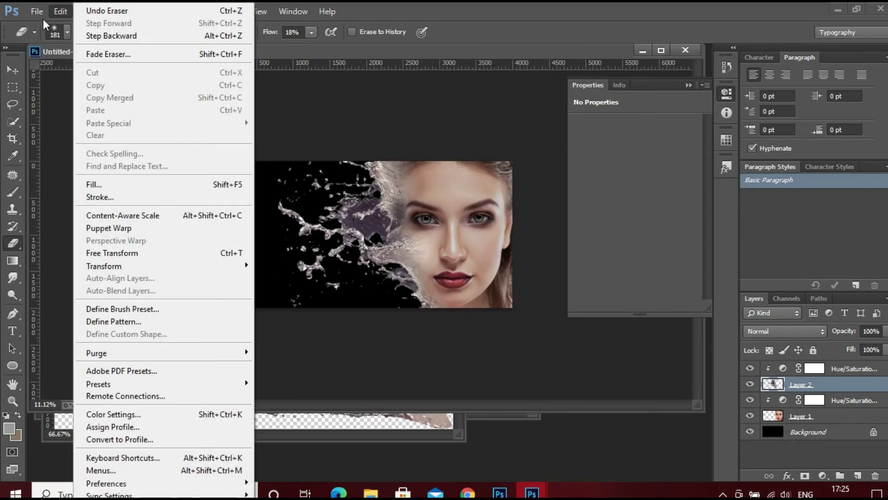
# Bring the green water splash image into the composite as Layer 3 beneath Layer 1.
pyautogui.press('Escape')
pyautogui.hotkey('ctrl', 'o')
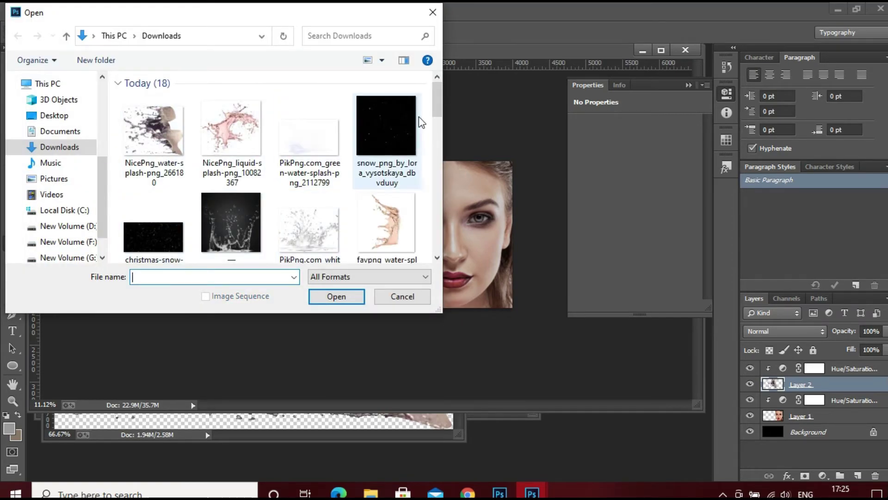
pyautogui.doubleClick(292, 166)
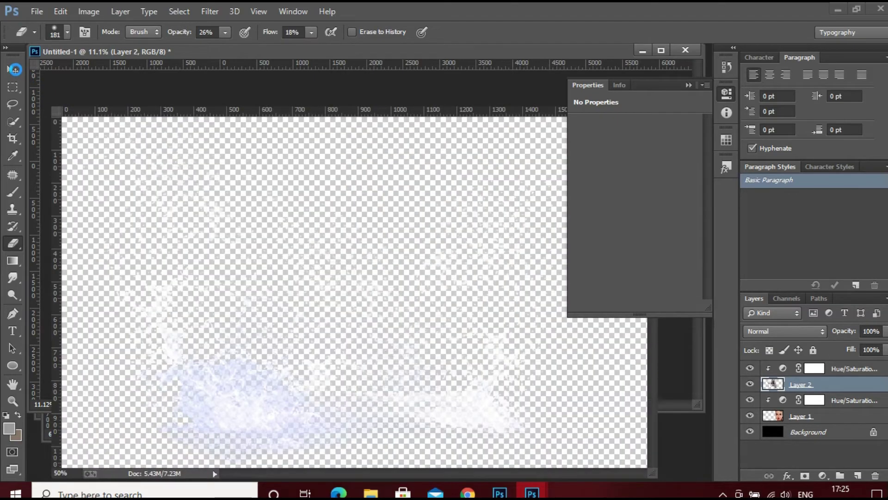
pyautogui.click(12, 69)
pyautogui.moveTo(79, 97)
pyautogui.mouseDown()
pyautogui.moveTo(463, 426)
pyautogui.moveTo(406, 224)
pyautogui.moveTo(369, 228)
pyautogui.mouseUp()
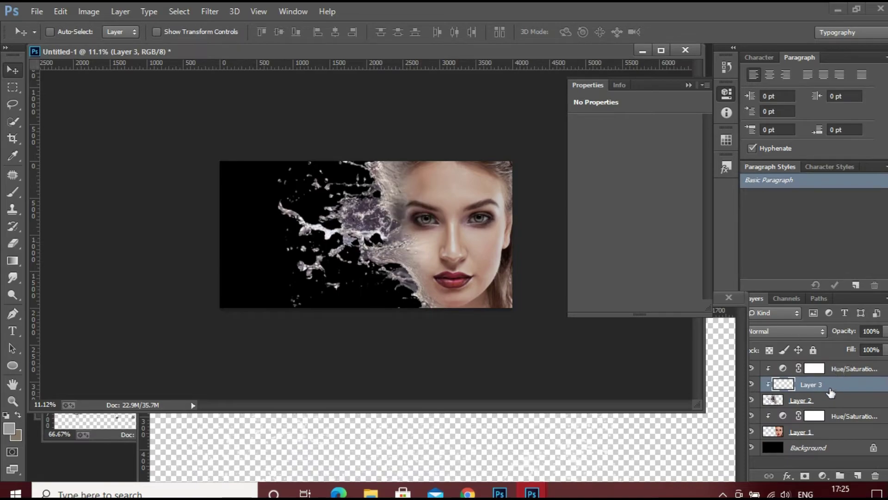
pyautogui.moveTo(830, 391); pyautogui.dragTo(814, 438)
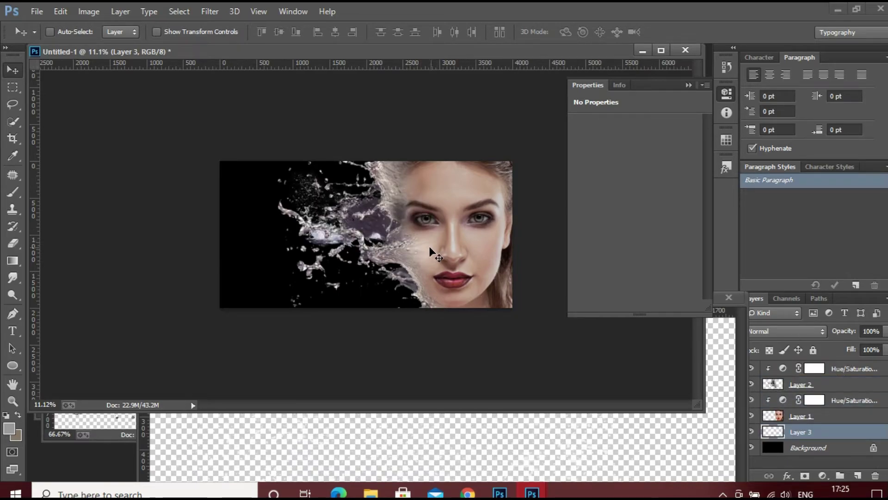
# Enlarge and rotate the green splash sideways across the dispersing side, then commit.
pyautogui.hotkey('ctrl', 't')
pyautogui.moveTo(414, 248); pyautogui.dragTo(457, 313)
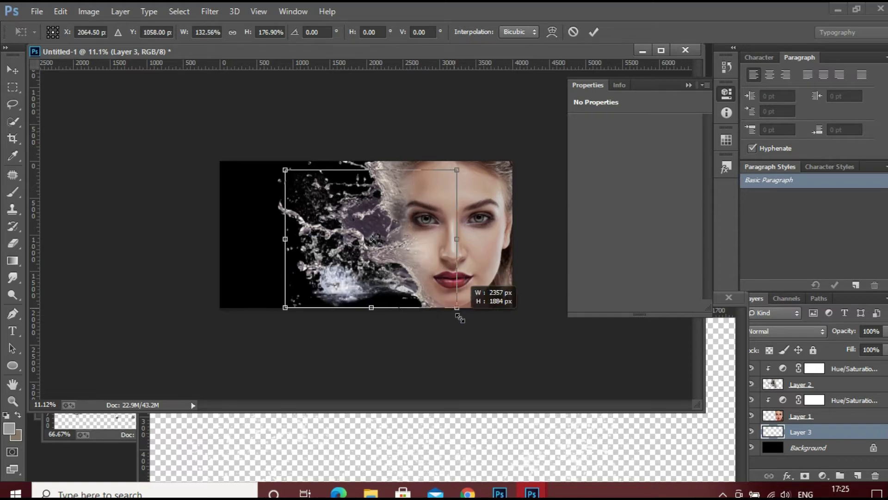
pyautogui.moveTo(361, 155)
pyautogui.mouseDown()
pyautogui.moveTo(96, 197)
pyautogui.moveTo(497, 321)
pyautogui.mouseUp()
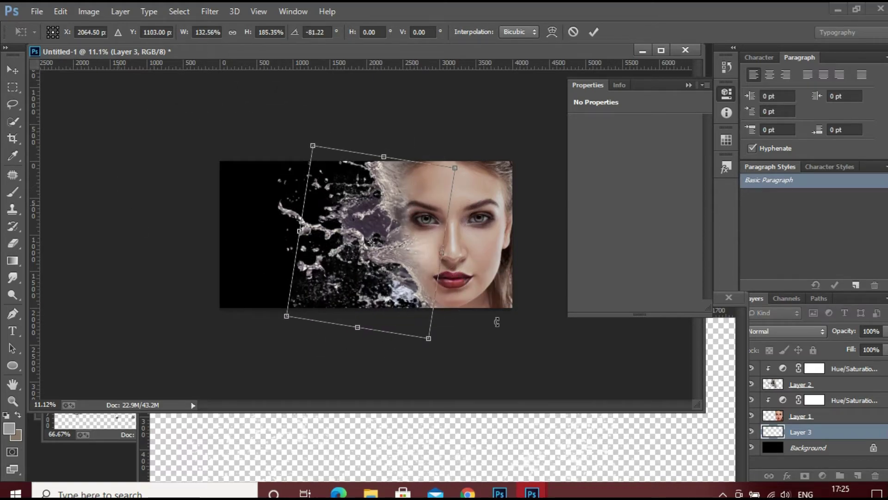
pyautogui.moveTo(381, 249); pyautogui.dragTo(306, 189)
pyautogui.moveTo(354, 278); pyautogui.dragTo(412, 337)
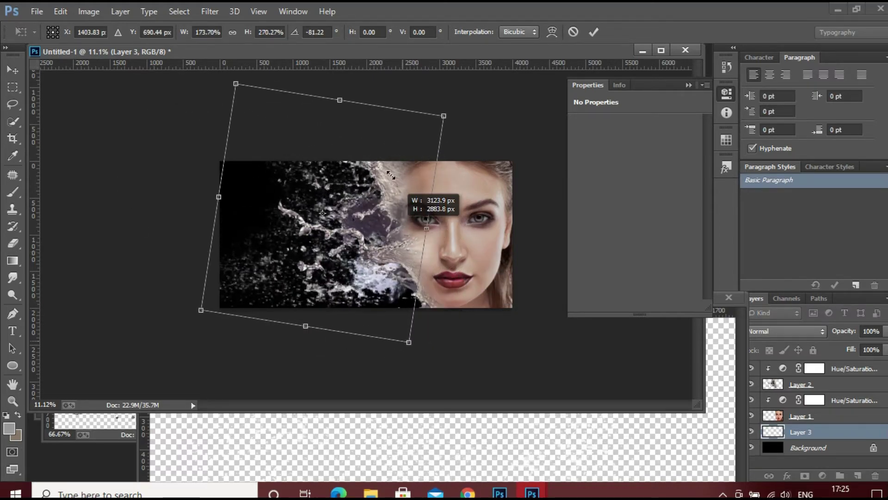
pyautogui.moveTo(352, 84); pyautogui.dragTo(311, 80)
pyautogui.moveTo(377, 168); pyautogui.dragTo(415, 188)
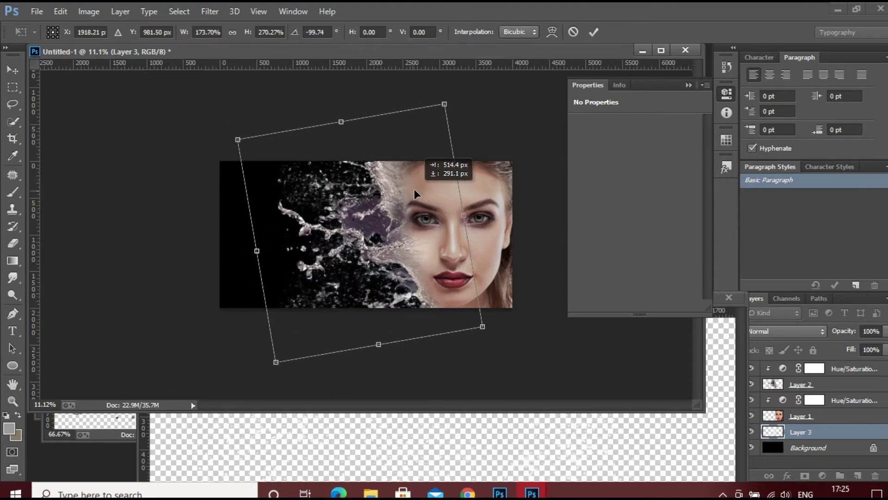
pyautogui.moveTo(349, 88); pyautogui.dragTo(376, 88)
pyautogui.moveTo(376, 179); pyautogui.dragTo(389, 180)
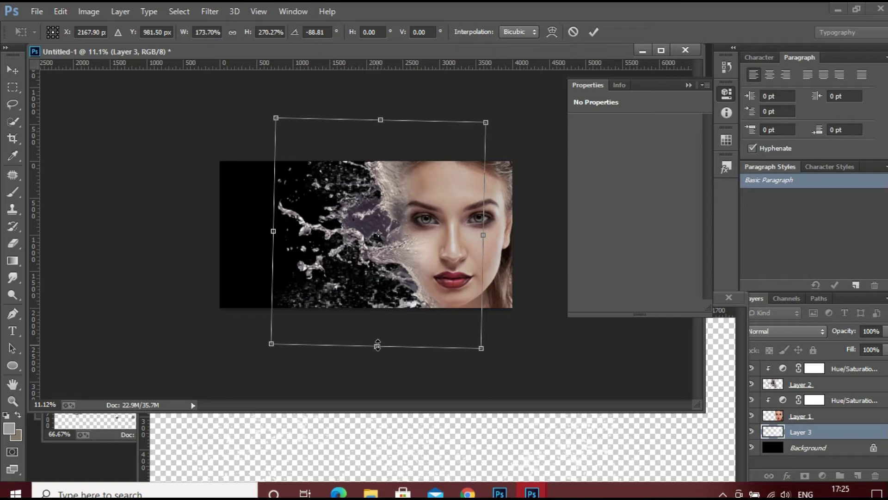
pyautogui.moveTo(378, 345); pyautogui.dragTo(377, 348)
pyautogui.moveTo(410, 293); pyautogui.dragTo(413, 295)
pyautogui.click(588, 31)
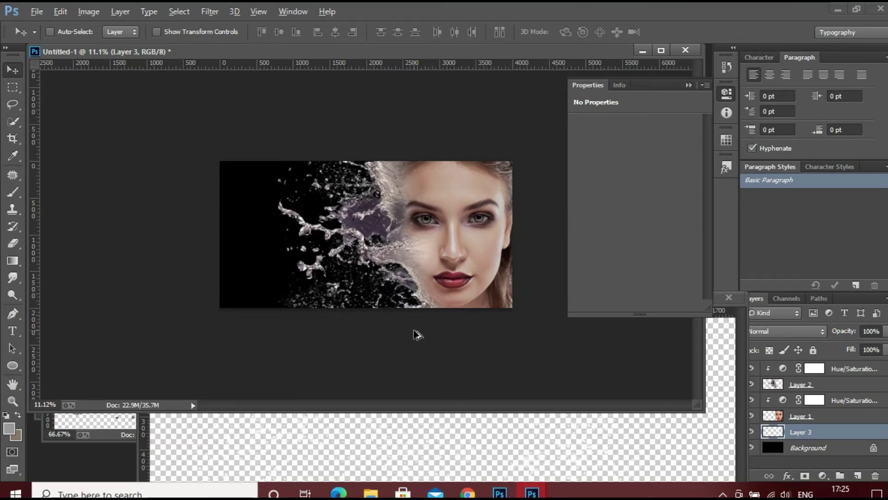
# Stretch the green splash slightly taller and close the splash source document.
pyautogui.scroll(3, 386, 296)
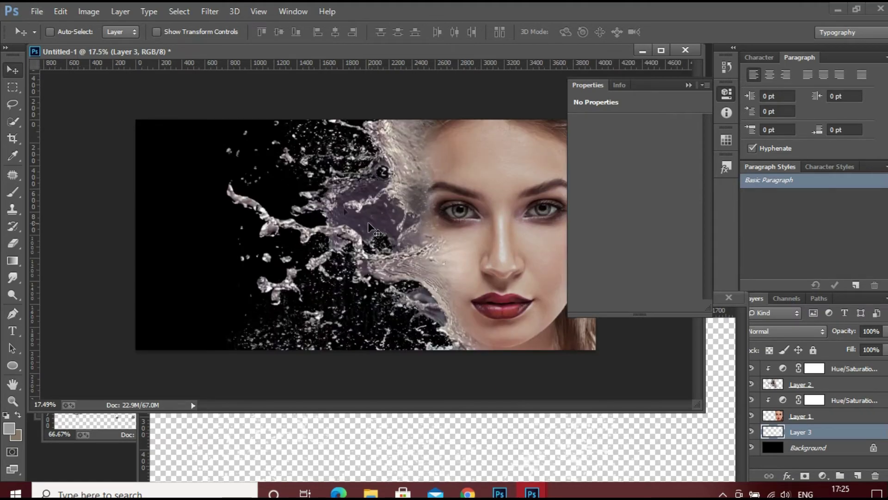
pyautogui.scroll(-3, 368, 221)
pyautogui.hotkey('ctrl', 't')
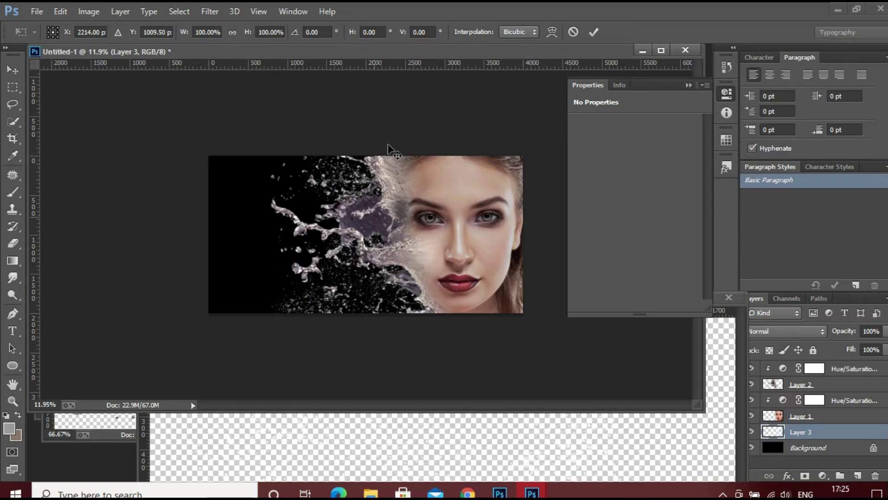
pyautogui.moveTo(383, 106); pyautogui.dragTo(383, 102)
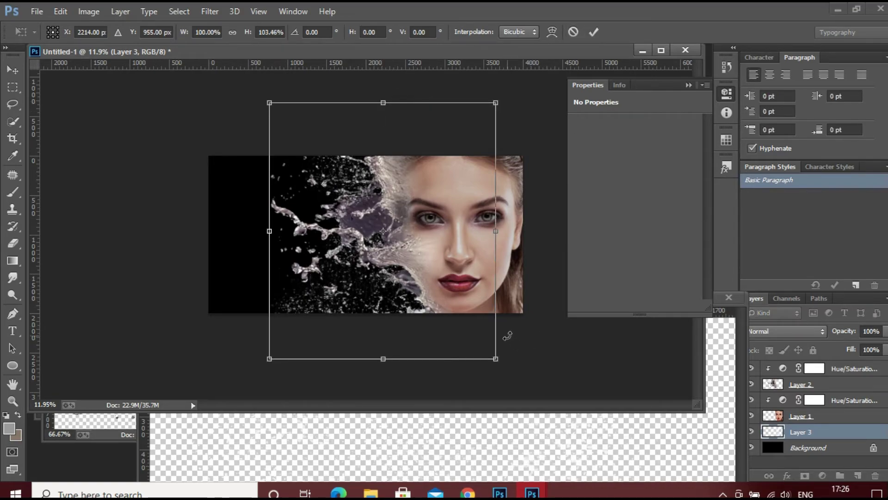
pyautogui.click(549, 461)
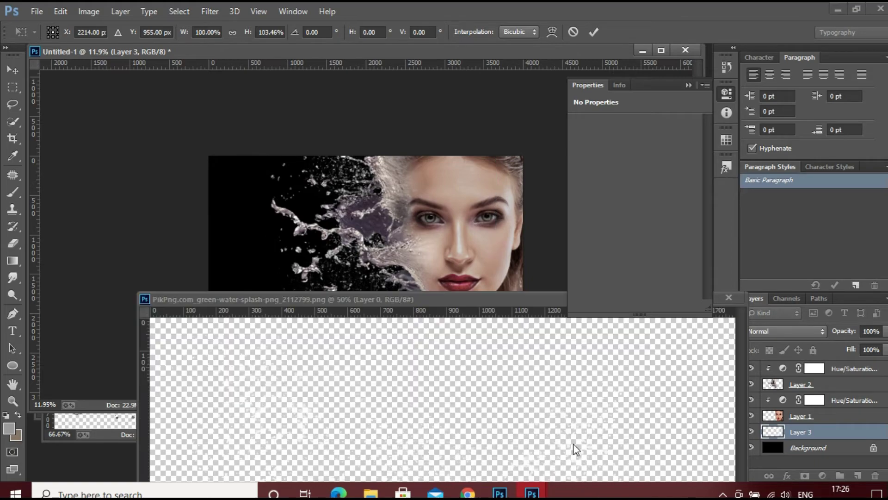
pyautogui.click(728, 296)
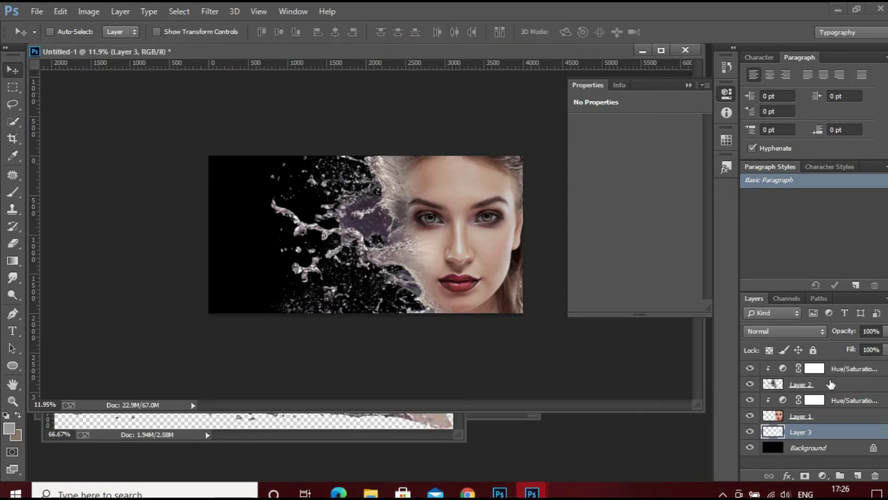
# Add a Levels adjustment clipped to Layer 2, brightening its midtones to 1.18.
pyautogui.click(829, 384)
pyautogui.click(822, 476)
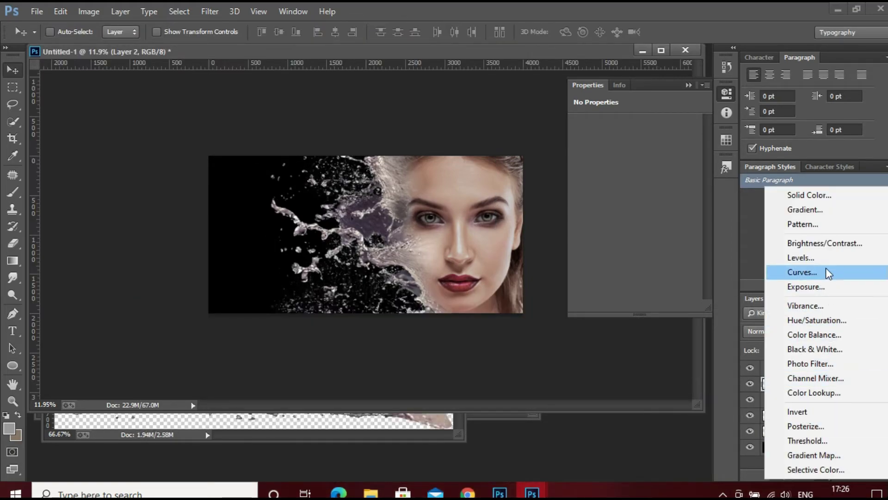
pyautogui.click(805, 257)
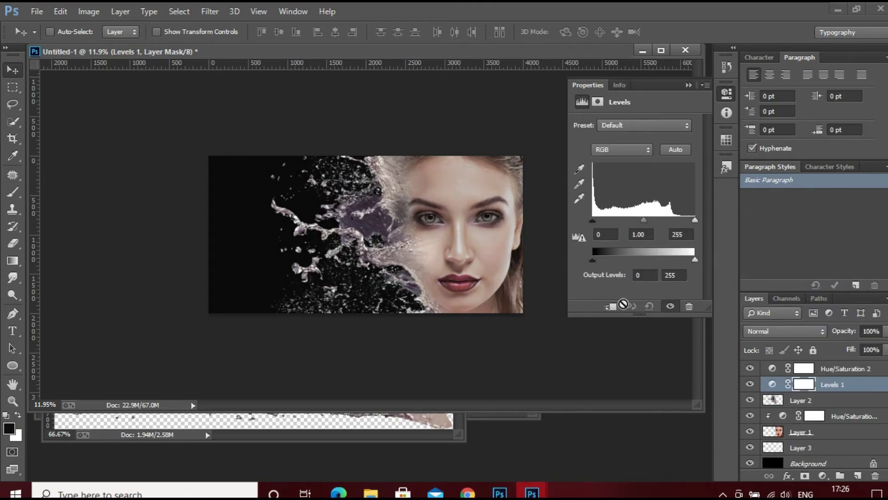
pyautogui.click(614, 304)
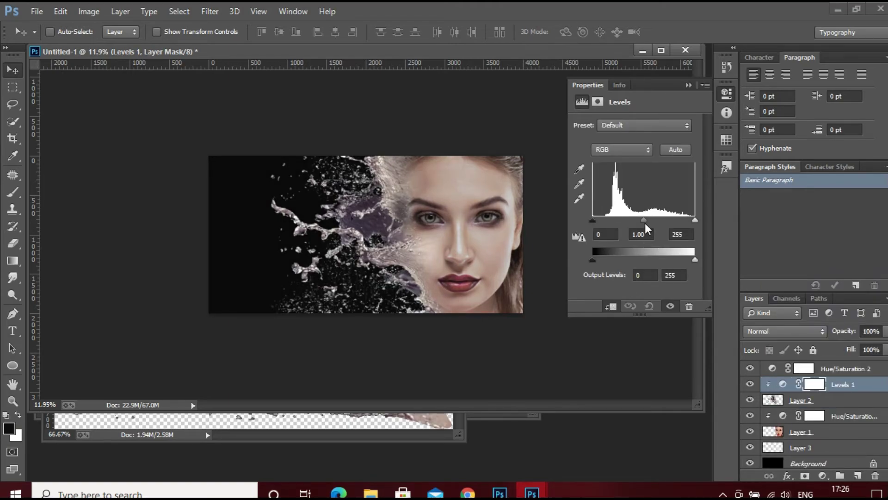
pyautogui.moveTo(644, 221)
pyautogui.mouseDown()
pyautogui.moveTo(632, 219)
pyautogui.moveTo(660, 220)
pyautogui.moveTo(637, 220)
pyautogui.mouseUp()
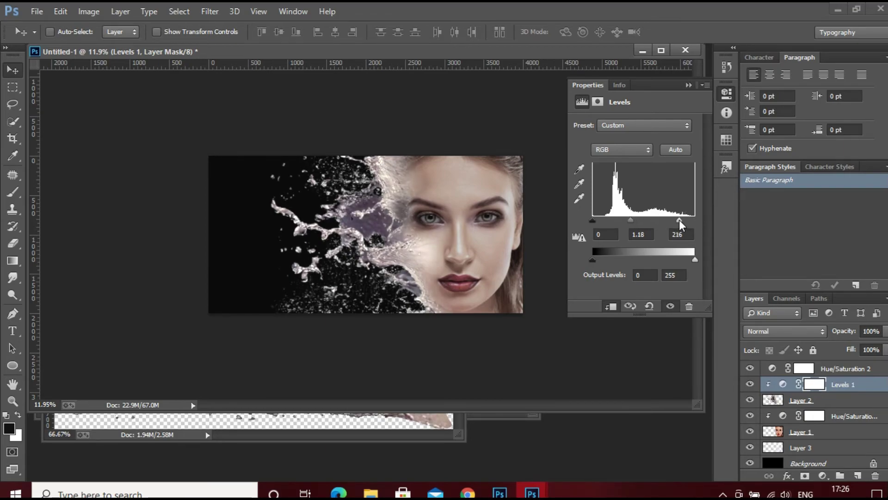
pyautogui.moveTo(695, 220); pyautogui.dragTo(703, 216)
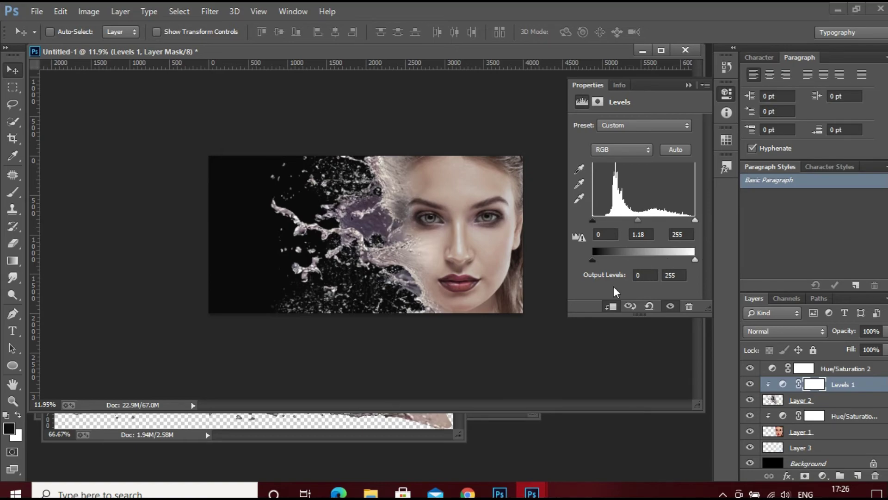
# Add Levels 2 above Hue/Saturation 2 with the input black point raised to 34.
pyautogui.click(835, 369)
pyautogui.click(822, 476)
pyautogui.click(779, 254)
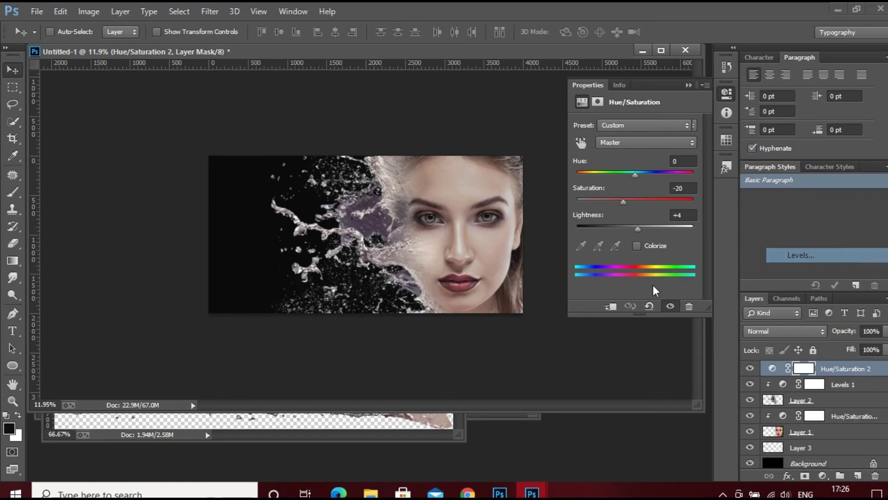
pyautogui.moveTo(644, 220)
pyautogui.mouseDown()
pyautogui.moveTo(657, 220)
pyautogui.moveTo(589, 219)
pyautogui.moveTo(606, 221)
pyautogui.mouseUp()
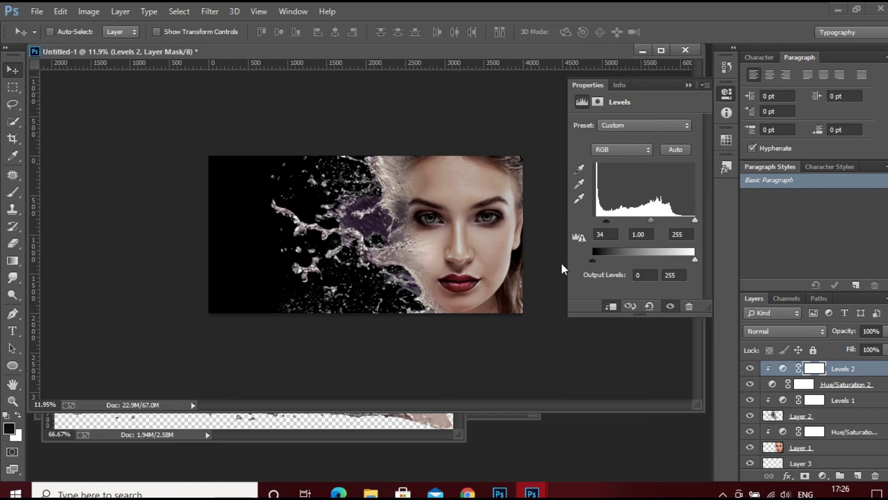
pyautogui.scroll(1, 406, 251)
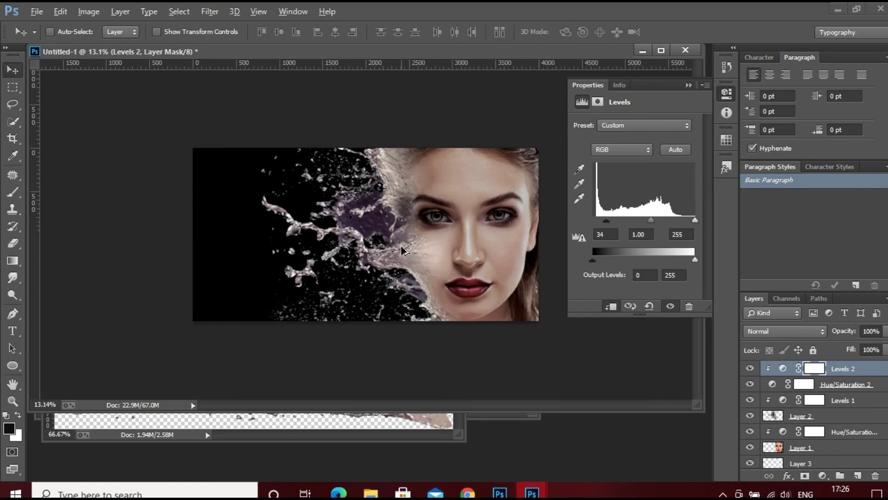
pyautogui.scroll(1, 405, 252)
pyautogui.scroll(1, 406, 251)
pyautogui.scroll(1, 406, 251)
pyautogui.scroll(-2, 405, 251)
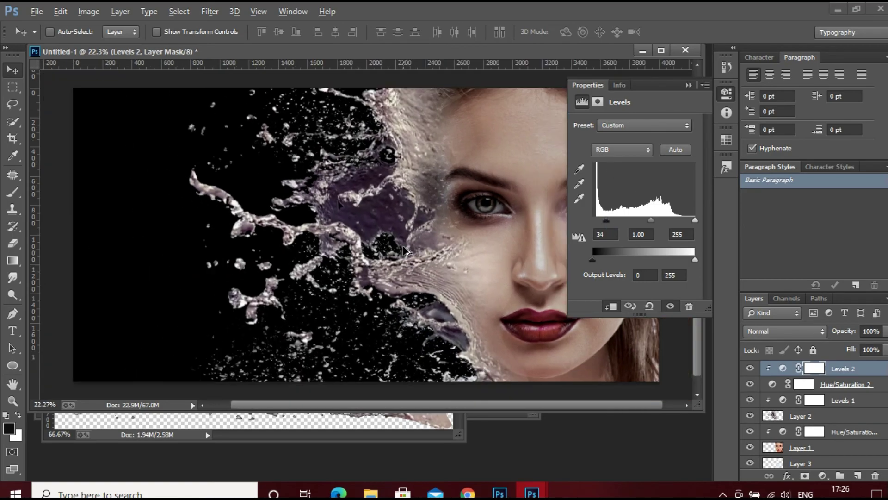
pyautogui.scroll(-2, 435, 268)
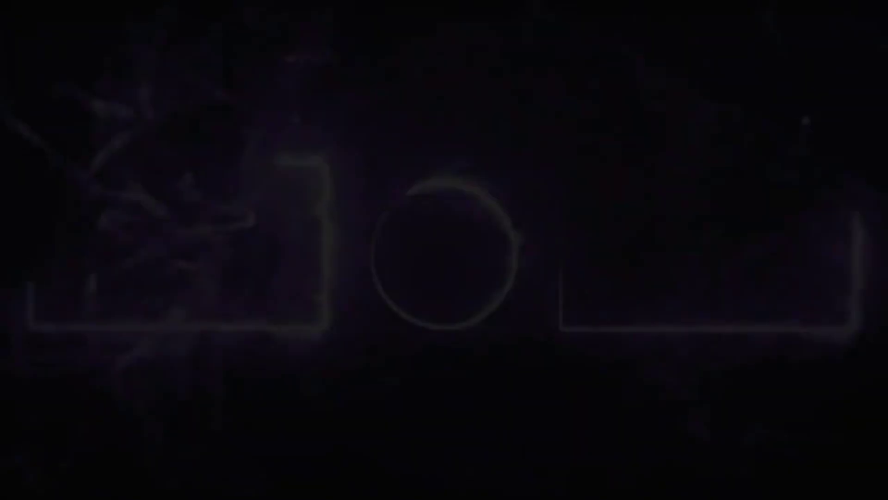